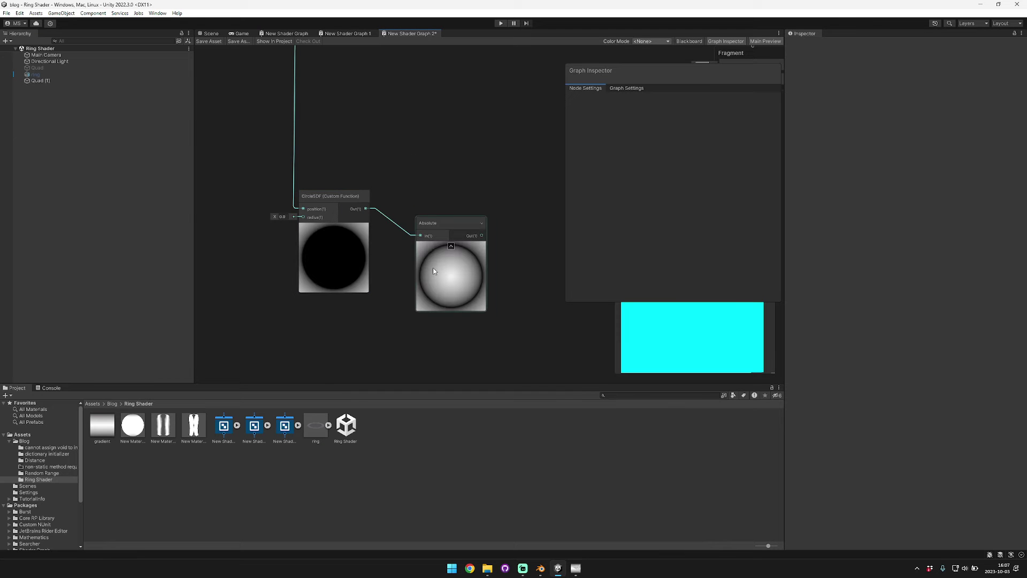
# Step: Compare the CircleSDF node's preview with the Absolute node's preview
pyautogui.click(432, 268)
pyautogui.scroll(5, 321, 235)
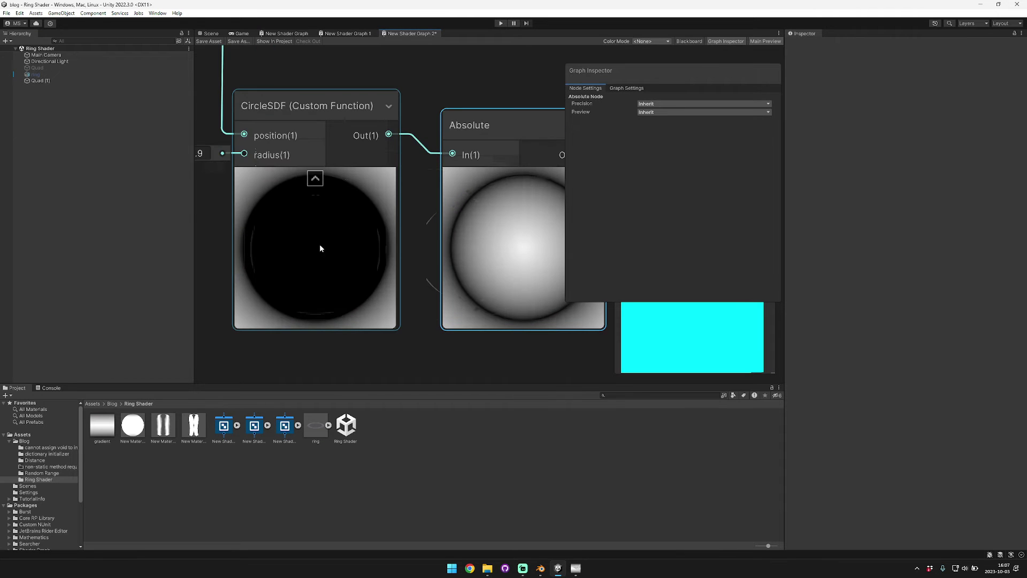
pyautogui.scroll(3, 321, 249)
pyautogui.moveTo(309, 235); pyautogui.dragTo(195, 254, button='middle')
pyautogui.scroll(-1, 196, 255)
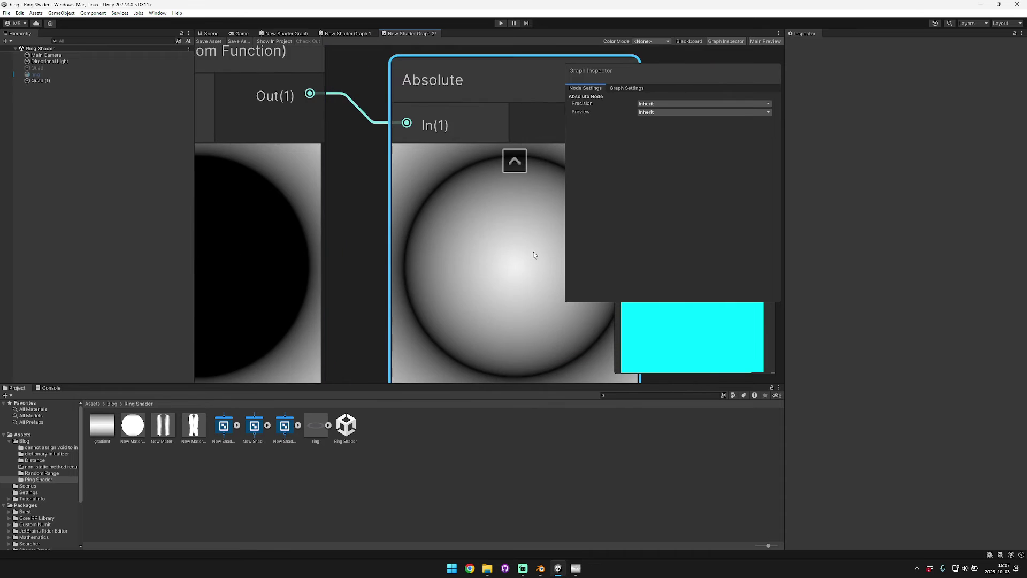
pyautogui.scroll(-2, 506, 255)
pyautogui.moveTo(271, 260); pyautogui.dragTo(304, 259, button='middle')
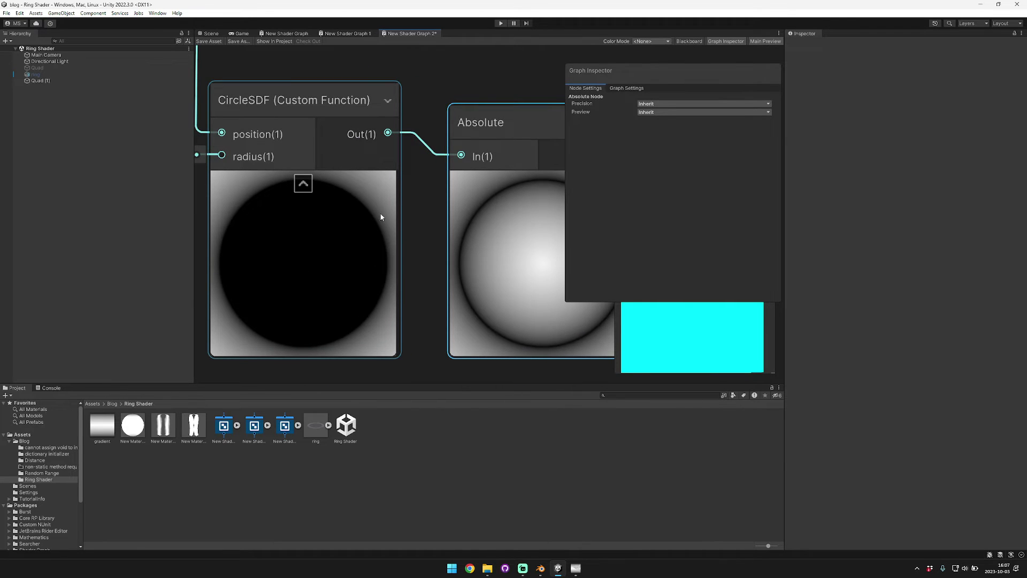
# Step: Lower the CircleSDF radius to 0.84 and check the effect in the Absolute preview
pyautogui.moveTo(293, 278); pyautogui.dragTo(381, 286, button='middle')
pyautogui.moveTo(236, 164); pyautogui.dragTo(235, 164)
pyautogui.moveTo(375, 235); pyautogui.dragTo(249, 242, button='middle')
pyautogui.scroll(-2, 249, 242)
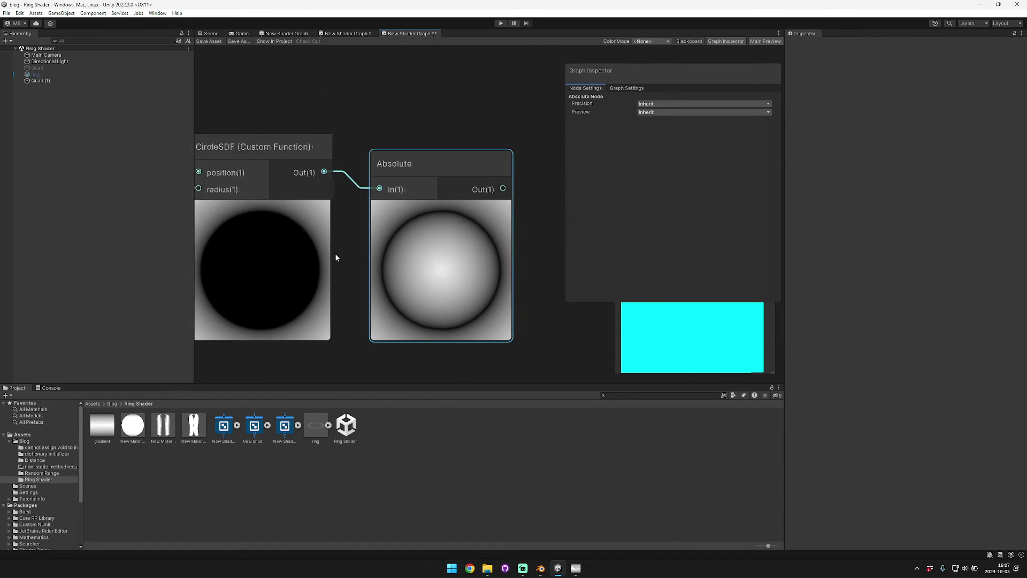
# Step: Reposition the Absolute node so it lines up directly beside the CircleSDF node
pyautogui.moveTo(491, 220); pyautogui.dragTo(372, 201, button='middle')
pyautogui.scroll(-2, 372, 201)
pyautogui.moveTo(343, 195); pyautogui.dragTo(327, 180)
pyautogui.moveTo(211, 127); pyautogui.dragTo(302, 136, button='middle')
pyautogui.moveTo(302, 135); pyautogui.dragTo(402, 187)
pyautogui.moveTo(406, 174); pyautogui.dragTo(325, 149)
pyautogui.click(421, 155)
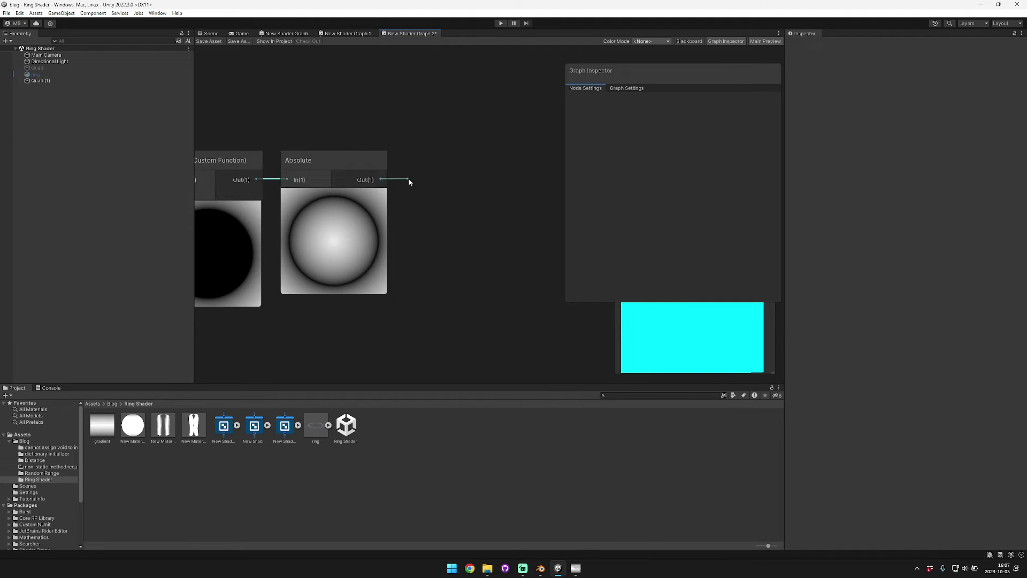
# Step: Add a Smoothstep node with its In input fed by the Absolute node's output
pyautogui.moveTo(409, 181); pyautogui.dragTo(448, 180)
pyautogui.press('Return')
pyautogui.moveTo(448, 175); pyautogui.dragTo(407, 200, button='middle')
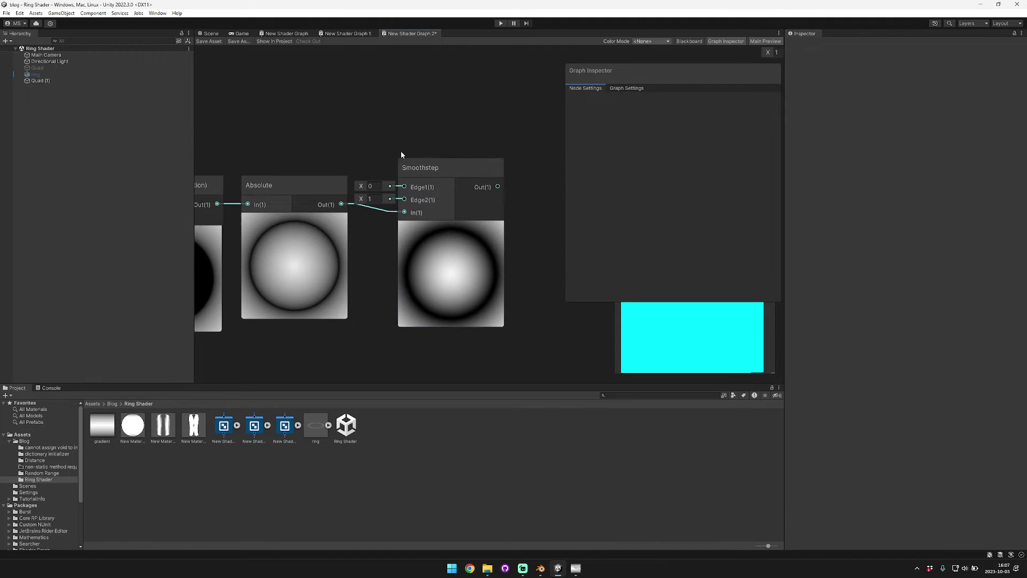
# Step: Set the Smoothstep node's Edge1 to 0.2 and Edge2 to 0
pyautogui.scroll(4, 303, 281)
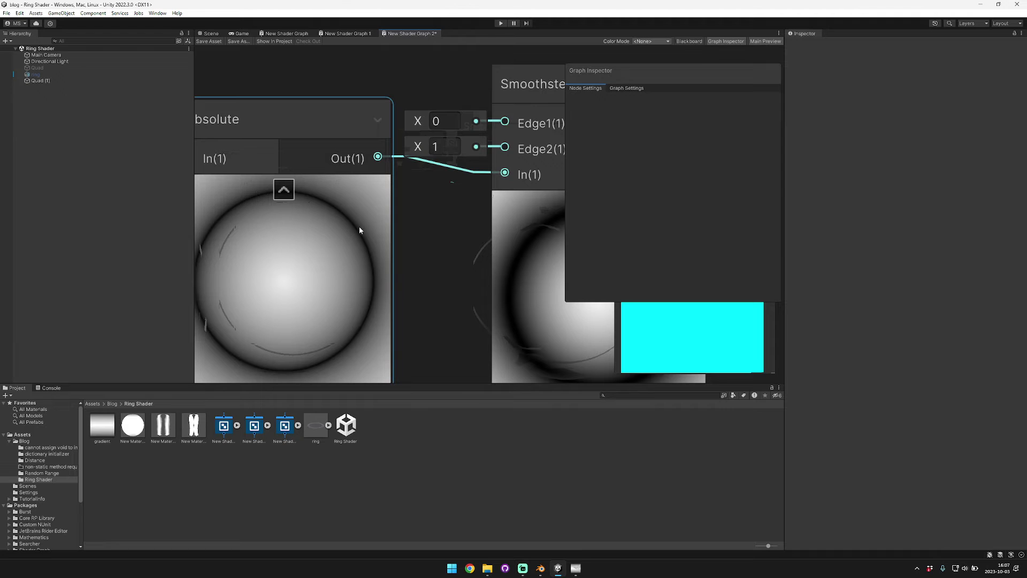
pyautogui.scroll(-3, 364, 238)
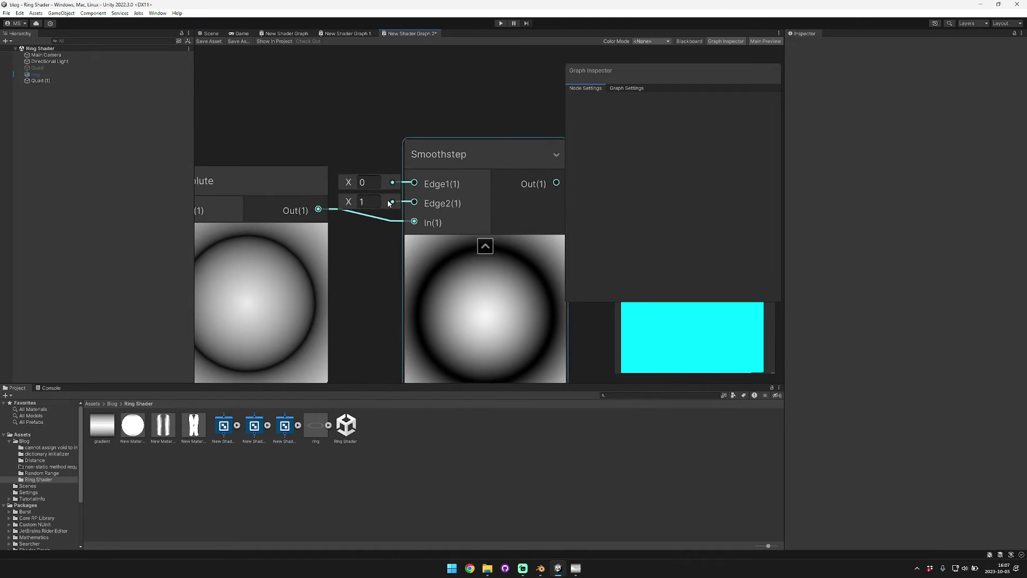
pyautogui.write('0.2')
pyautogui.press('Return')
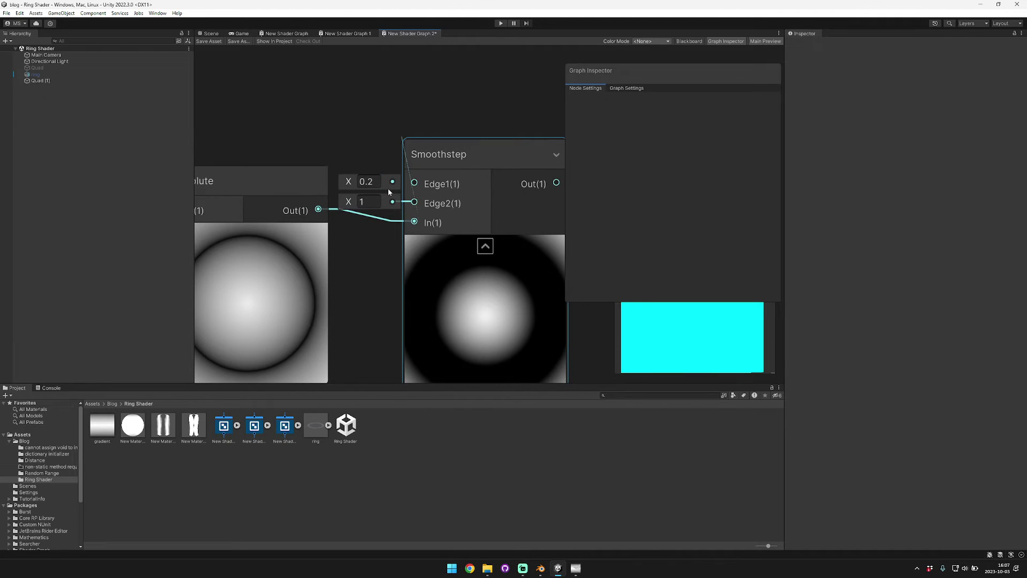
pyautogui.click(374, 201)
pyautogui.write('0')
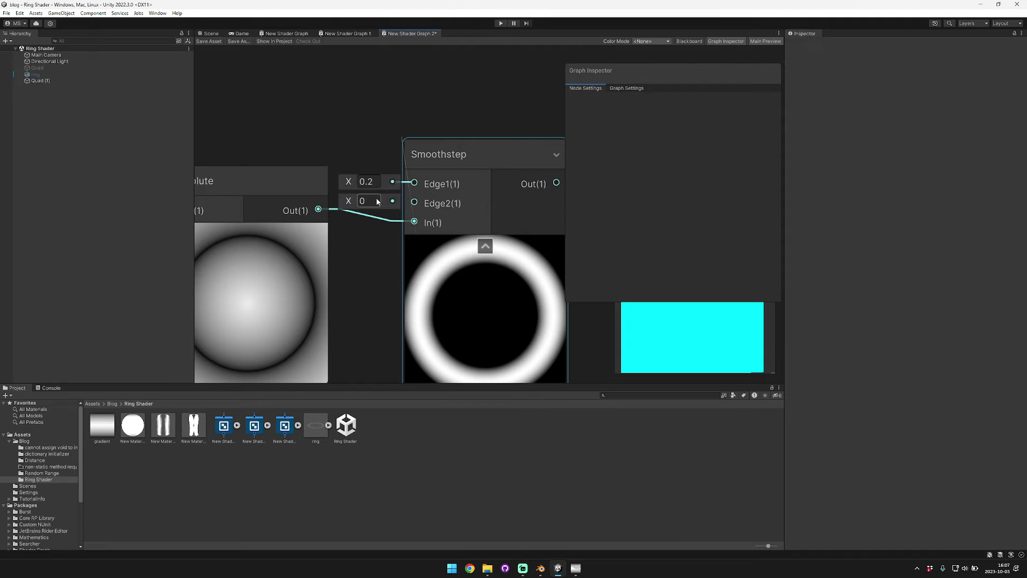
# Step: Set the CircleSDF radius to 0.8 and inspect the ring in the Smoothstep preview
pyautogui.scroll(-2, 363, 267)
pyautogui.moveTo(291, 206); pyautogui.dragTo(502, 237, button='middle')
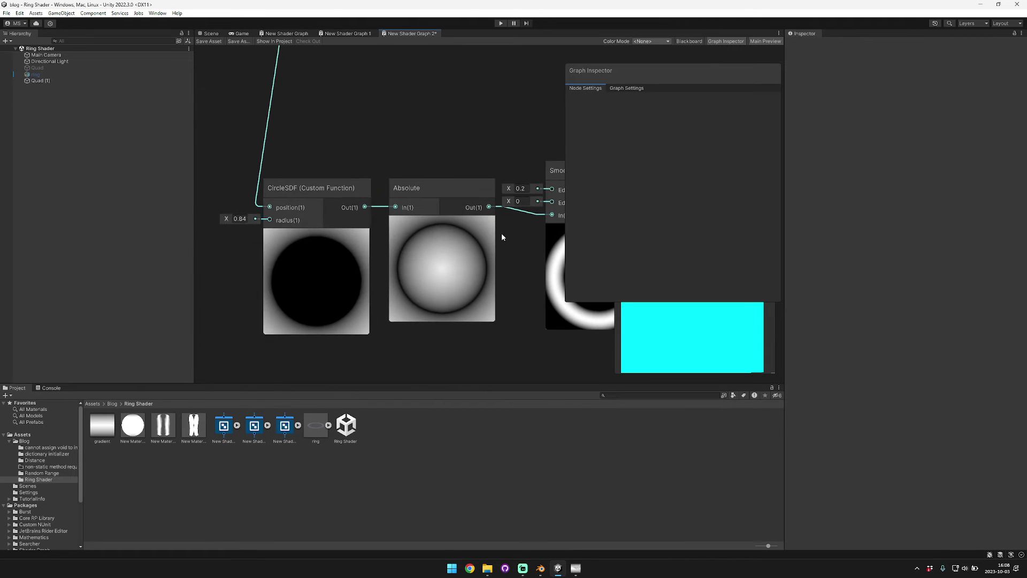
pyautogui.write('0.8')
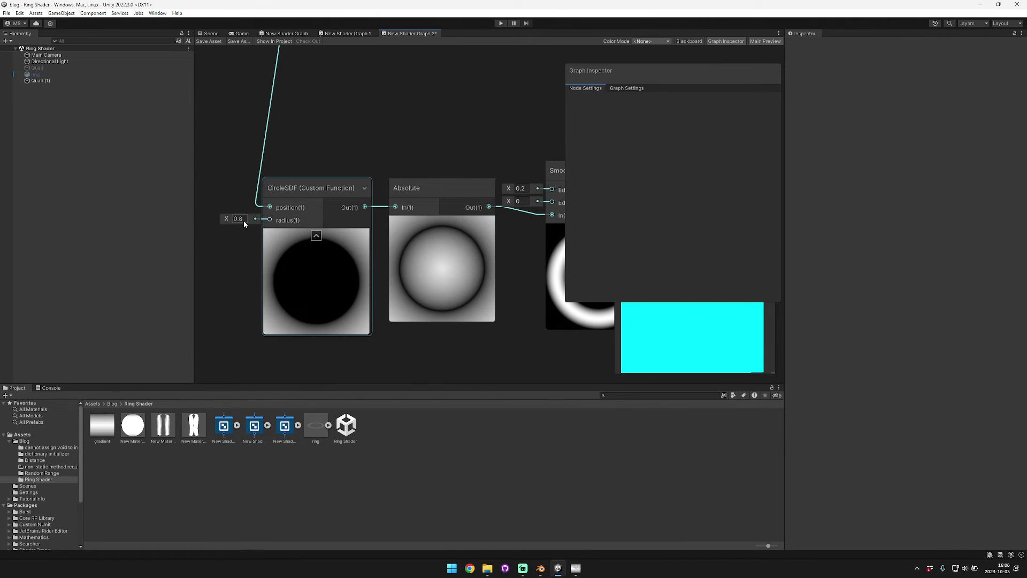
pyautogui.scroll(4, 512, 285)
pyautogui.moveTo(514, 280); pyautogui.dragTo(409, 281, button='middle')
pyautogui.scroll(3, 409, 284)
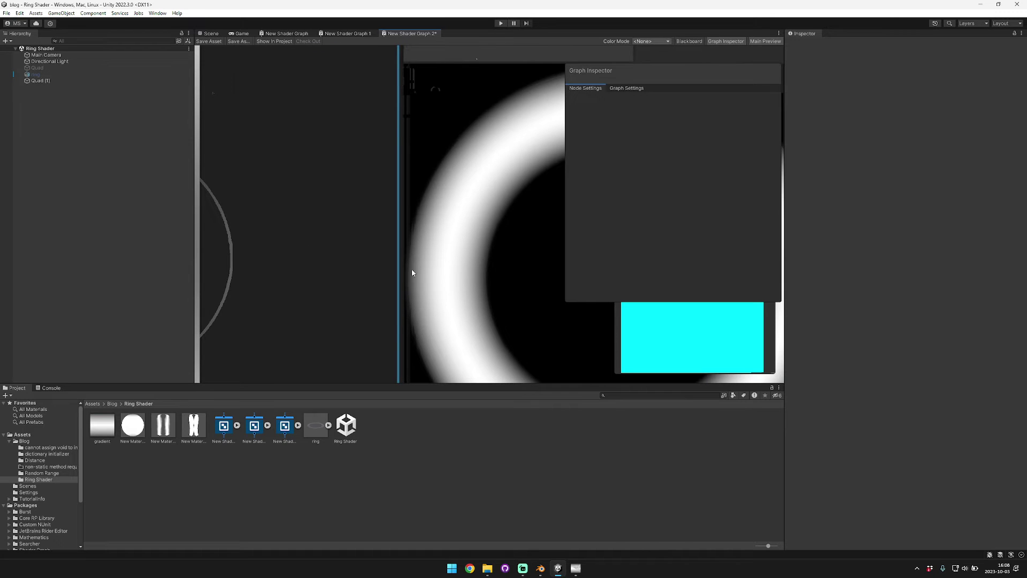
pyautogui.scroll(-5, 412, 273)
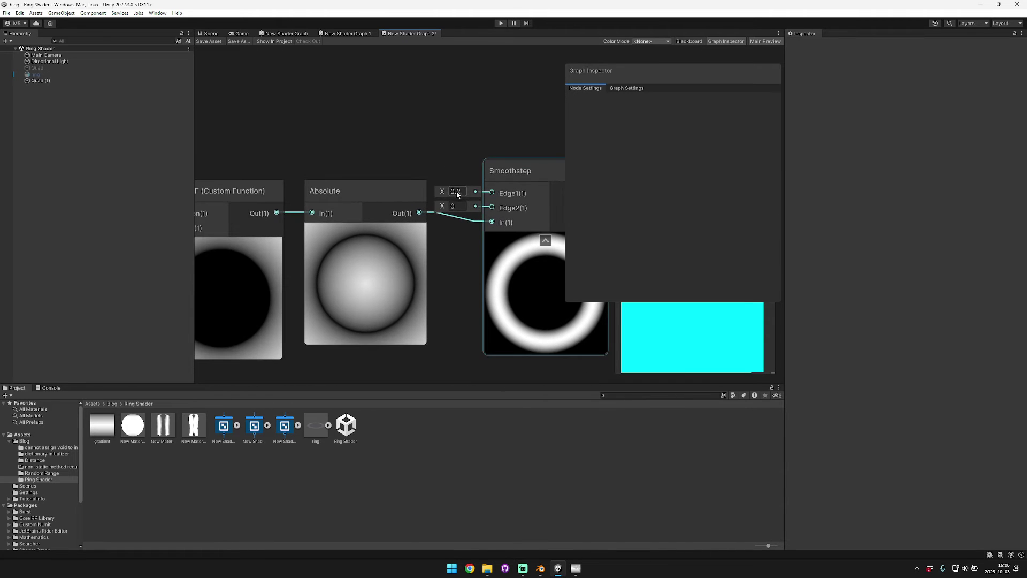
pyautogui.moveTo(444, 171); pyautogui.dragTo(555, 178, button='middle')
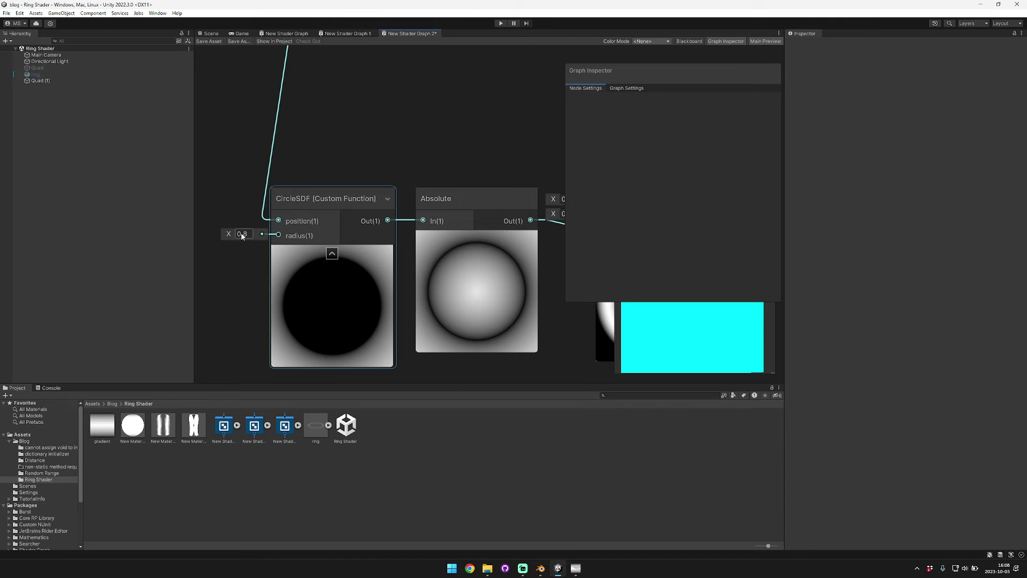
# Step: Move the CircleSDF, Absolute and Smoothstep nodes together below the earlier nodes and wire Smoothstep's output to the fragment Base Color
pyautogui.scroll(-6, 422, 133)
pyautogui.moveTo(543, 121); pyautogui.dragTo(450, 194, button='middle')
pyautogui.moveTo(354, 212); pyautogui.dragTo(496, 262)
pyautogui.moveTo(500, 221); pyautogui.dragTo(526, 60)
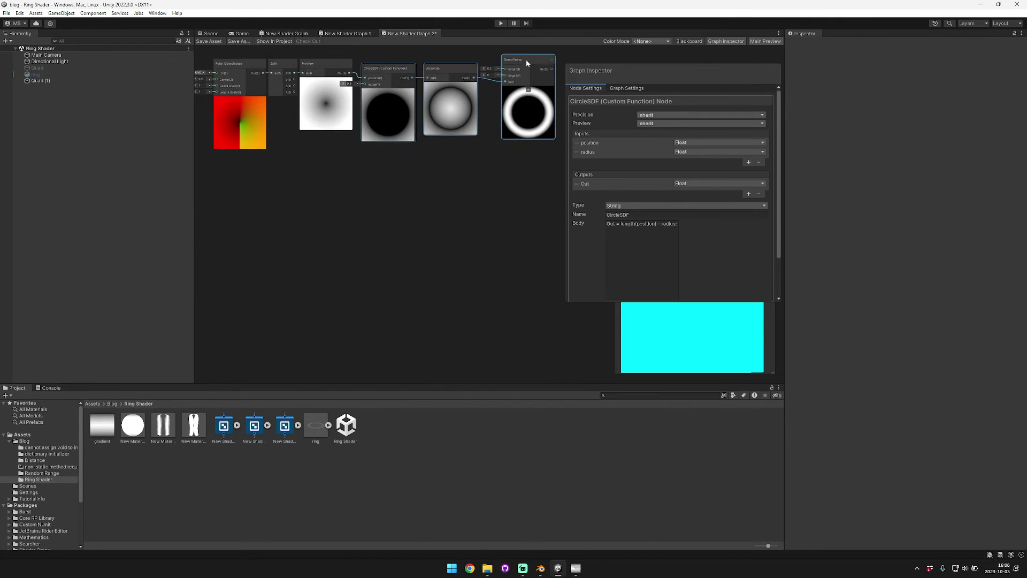
pyautogui.moveTo(526, 60); pyautogui.dragTo(445, 204, button='middle')
pyautogui.moveTo(445, 204); pyautogui.dragTo(438, 285)
pyautogui.moveTo(477, 309); pyautogui.dragTo(424, 251, button='middle')
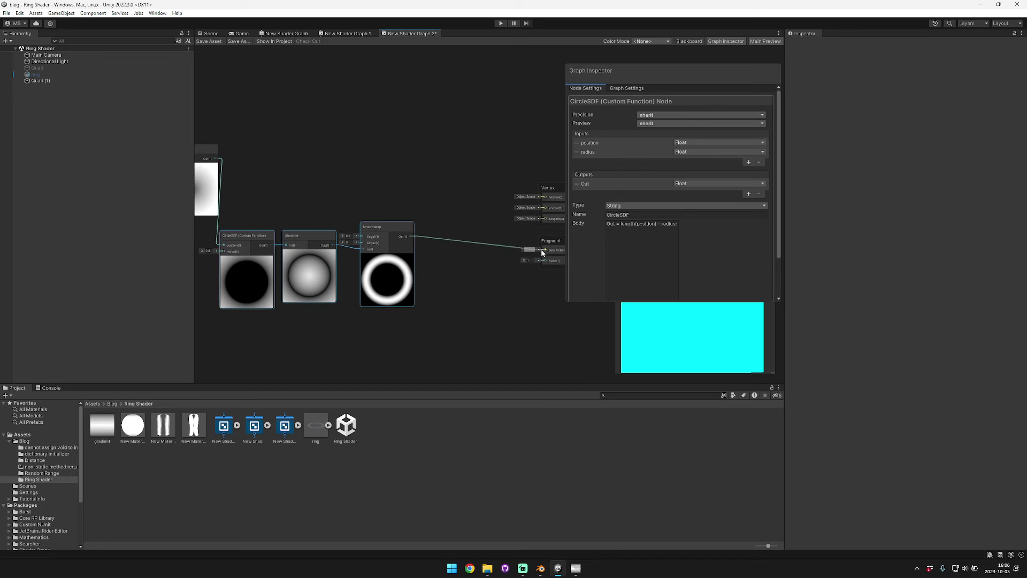
# Step: Save the shader graph and shift Quad (1) to about Z 0.056 in the Scene view
pyautogui.click(212, 34)
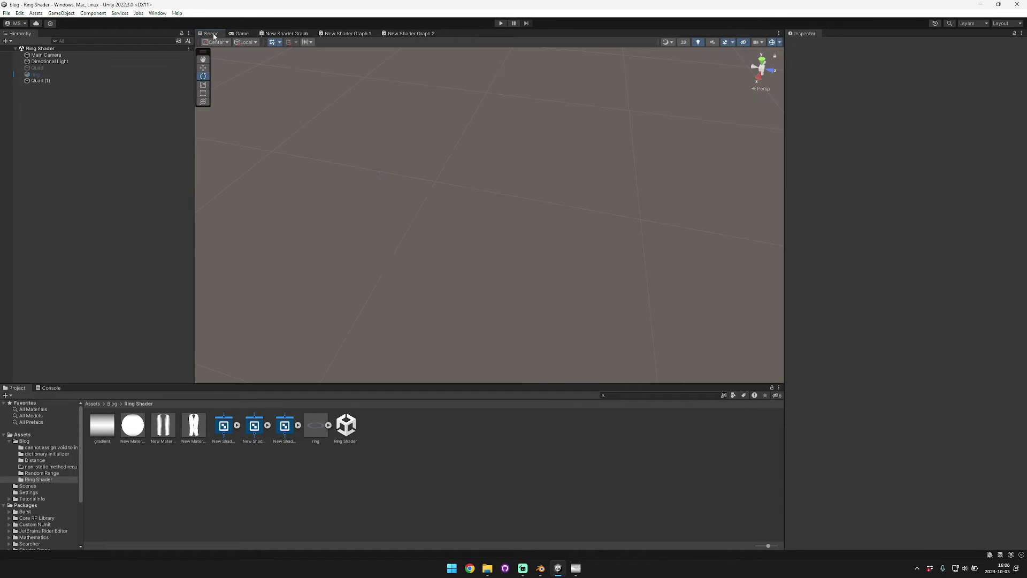
pyautogui.moveTo(487, 182); pyautogui.dragTo(468, 185, button='right')
pyautogui.click(516, 209)
pyautogui.scroll(5, 609, 196)
pyautogui.moveTo(610, 198); pyautogui.dragTo(607, 201, button='right')
pyautogui.keyDown('alt'); pyautogui.moveTo(607, 201); pyautogui.dragTo(623, 179); pyautogui.keyUp('alt')
pyautogui.moveTo(624, 178); pyautogui.dragTo(636, 208, button='right')
pyautogui.press('w')
pyautogui.moveTo(540, 211); pyautogui.dragTo(548, 211)
pyautogui.moveTo(577, 210); pyautogui.dragTo(604, 207, button='right')
pyautogui.keyDown('alt'); pyautogui.moveTo(605, 207); pyautogui.dragTo(454, 133); pyautogui.keyUp('alt')
# Step: Add a Time node below the ring nodes in New Shader Graph 2
pyautogui.click(411, 33)
pyautogui.scroll(-1, 451, 278)
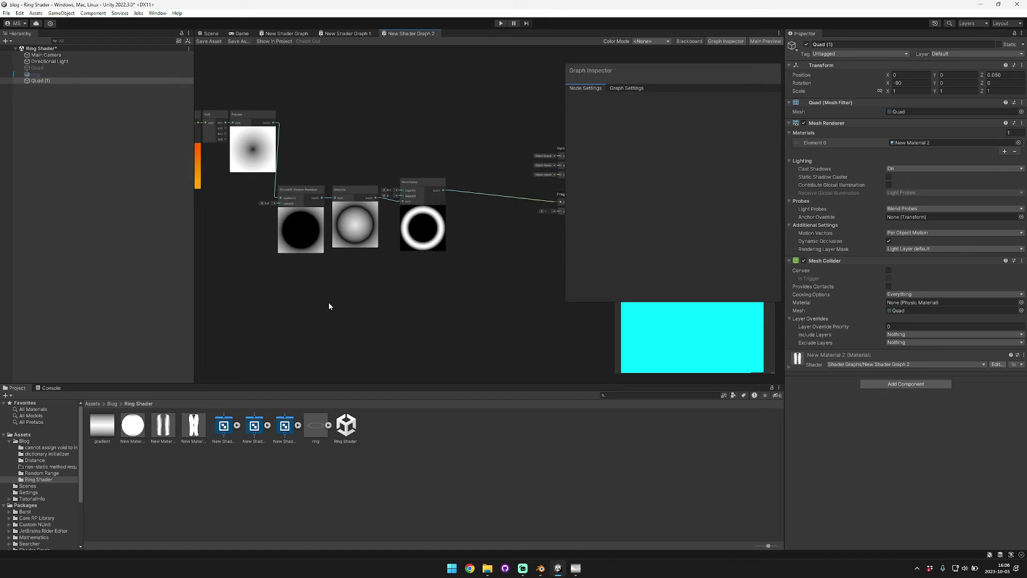
pyautogui.moveTo(258, 303); pyautogui.dragTo(331, 287, button='middle')
pyautogui.press('space')
pyautogui.write('time')
pyautogui.press('Return')
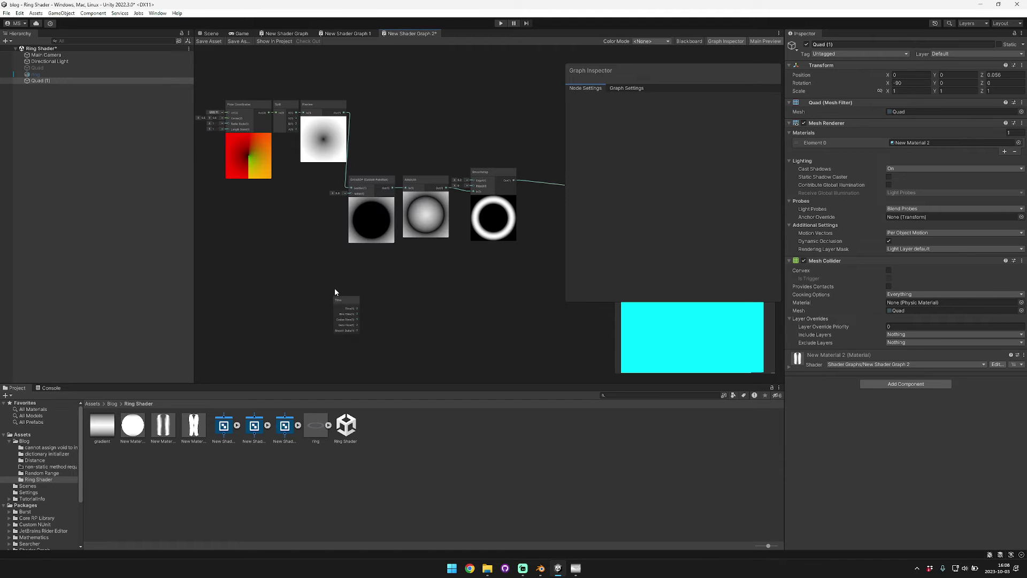
# Step: Add a UV node and place it beside the Time node
pyautogui.scroll(1, 409, 298)
pyautogui.moveTo(410, 298); pyautogui.dragTo(341, 273, button='middle')
pyautogui.press('space')
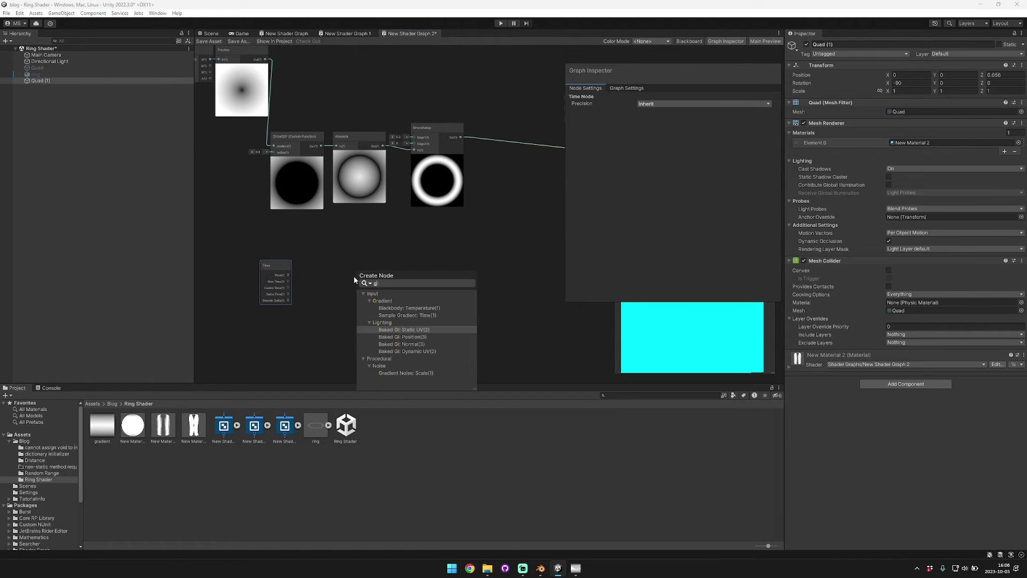
pyautogui.write('uv')
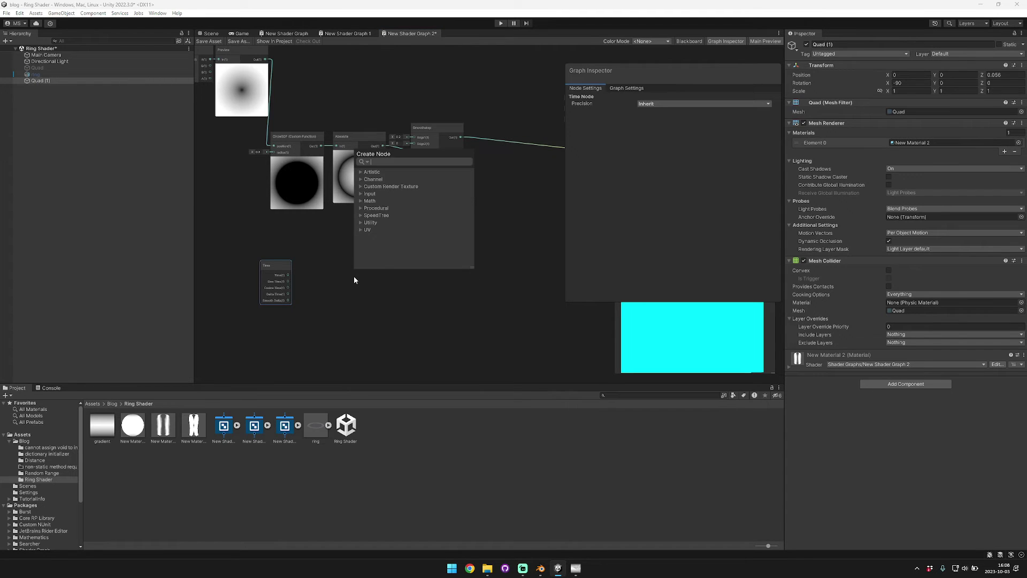
pyautogui.press('Return')
pyautogui.moveTo(357, 289); pyautogui.dragTo(291, 285)
# Step: Add a Gradient Noise node and connect the Time output to its UV input
pyautogui.press('space')
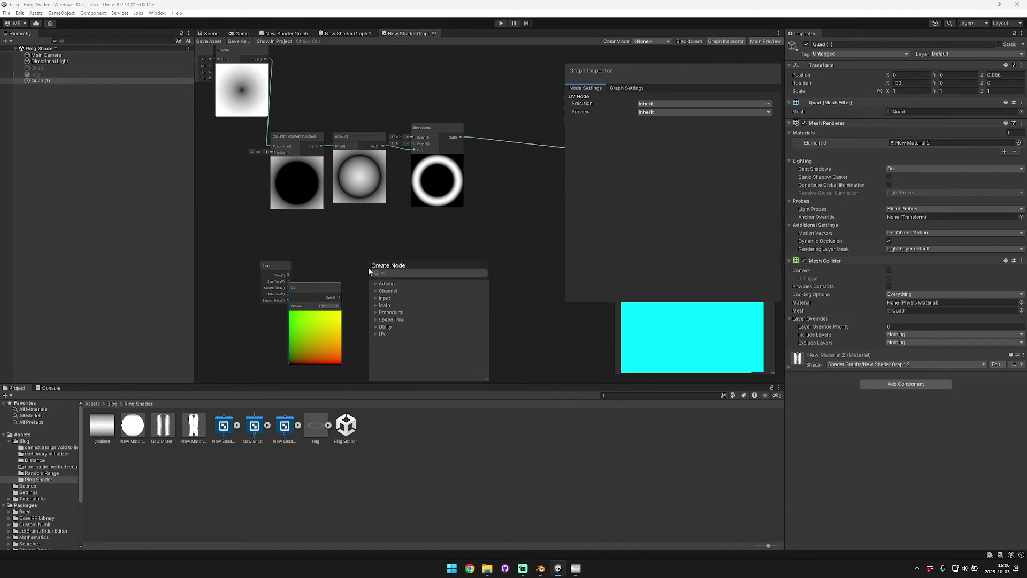
pyautogui.write('add')
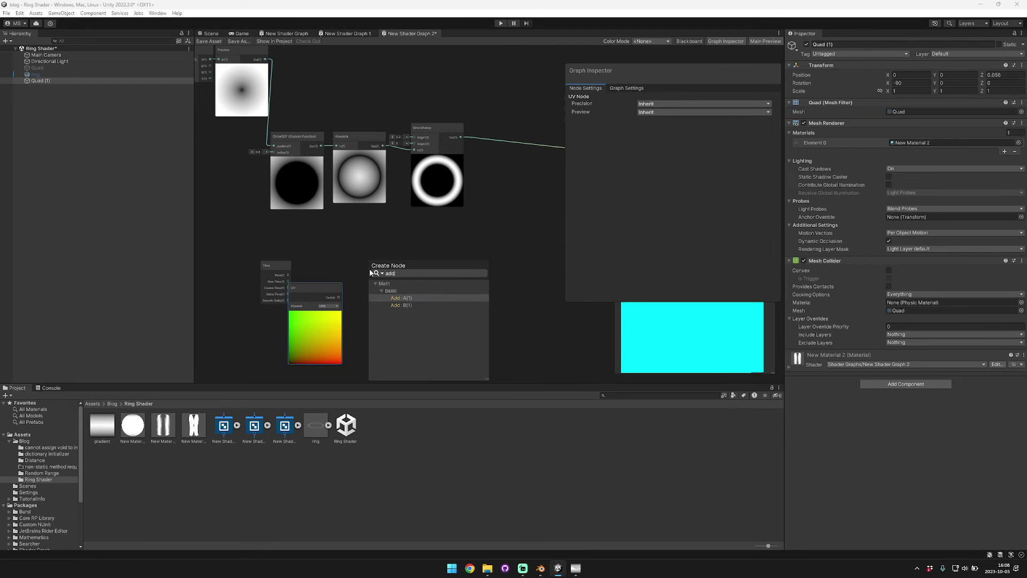
pyautogui.press('Return')
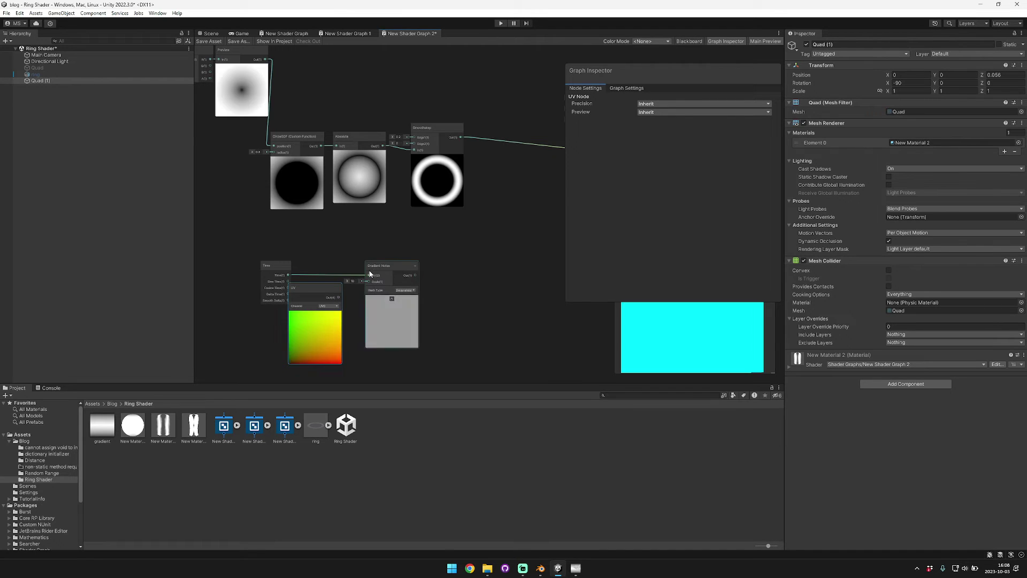
# Step: Delete the unused UV node and set the Gradient Noise scale to 1
pyautogui.press('Delete')
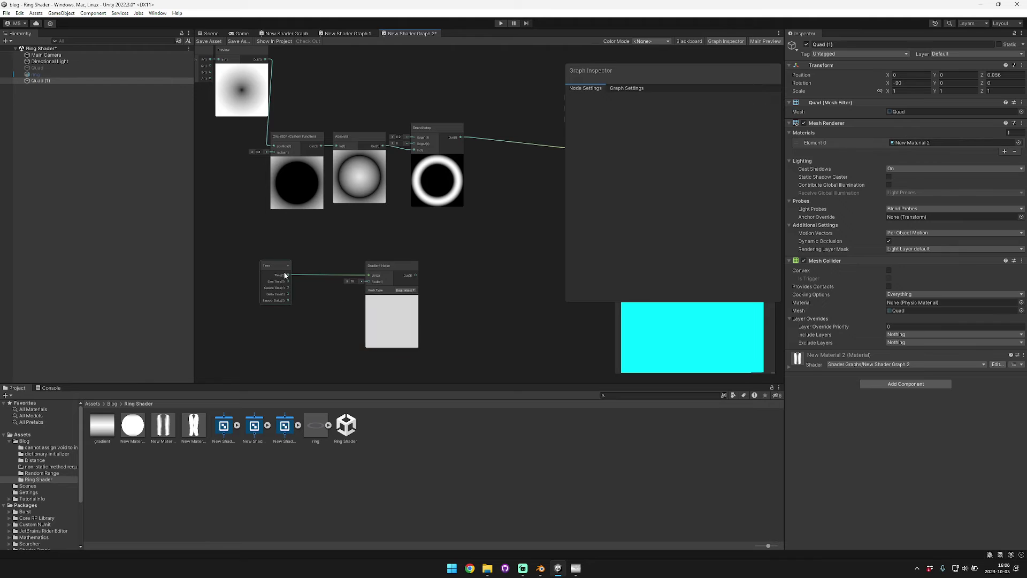
pyautogui.click(352, 281)
pyautogui.write('1')
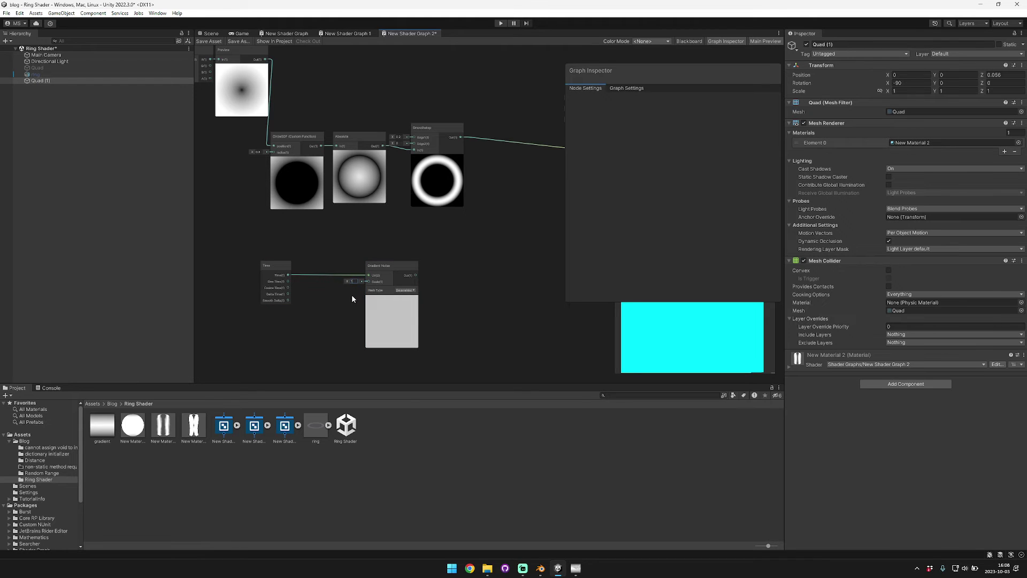
# Step: Add a Multiply node combining the Smoothstep output as A with the Gradient Noise output as B
pyautogui.moveTo(483, 273); pyautogui.dragTo(402, 293, button='middle')
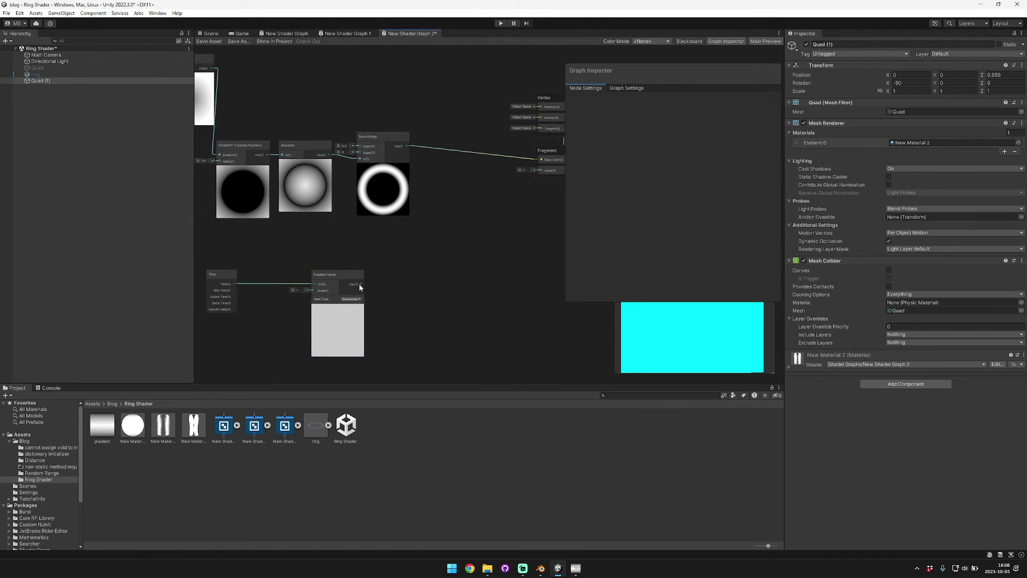
pyautogui.moveTo(359, 285); pyautogui.dragTo(422, 250)
pyautogui.write('m')
pyautogui.press('Return')
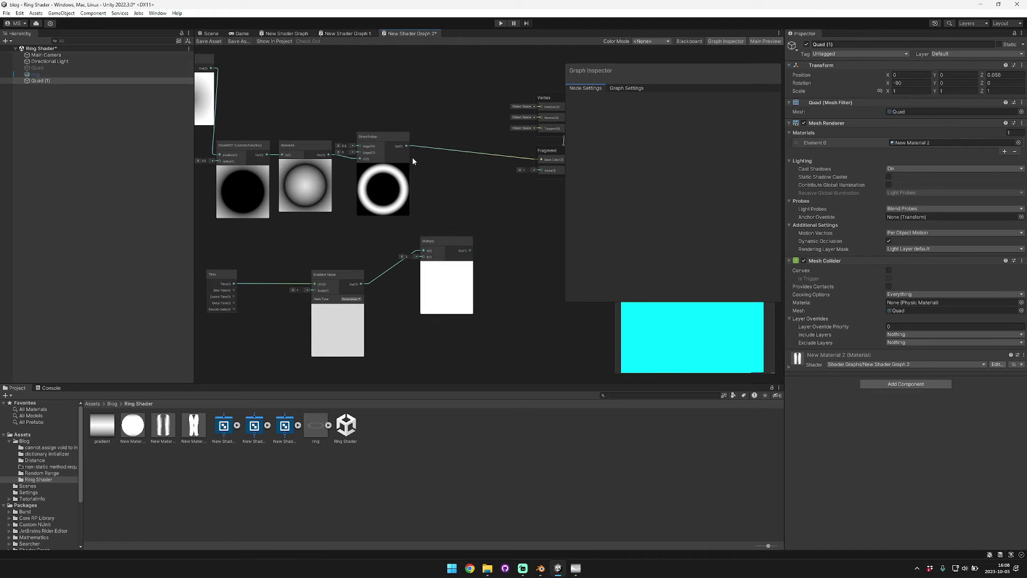
pyautogui.moveTo(406, 146); pyautogui.dragTo(424, 250)
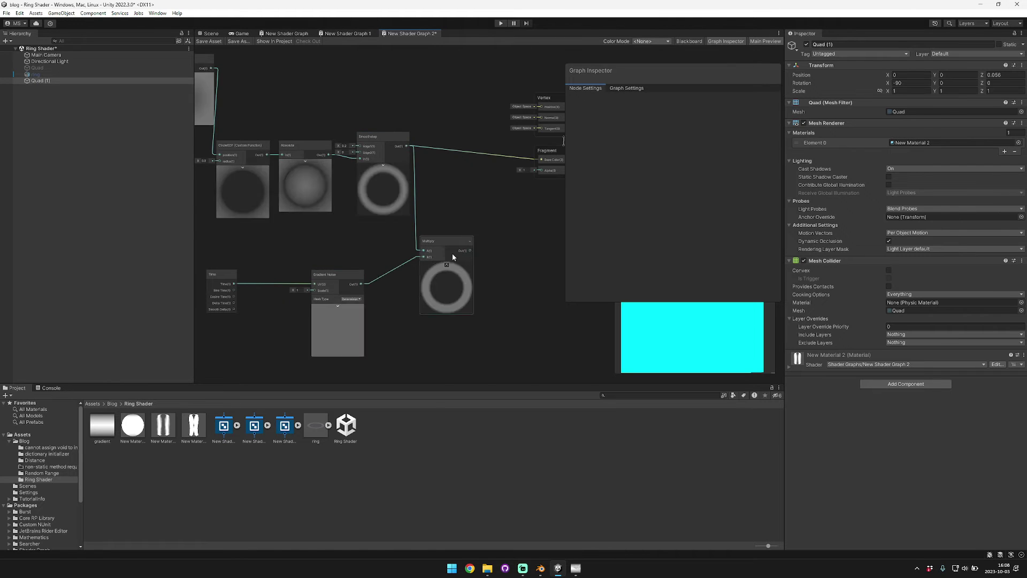
# Step: Connect the Multiply output to the fragment Base Color and save the shader graph asset
pyautogui.scroll(5, 451, 253)
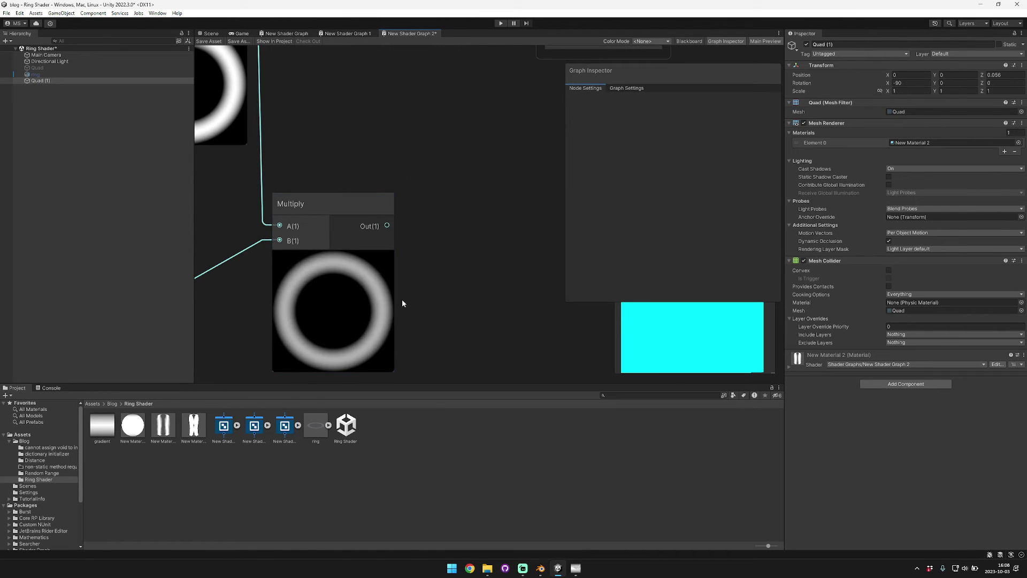
pyautogui.scroll(-2, 421, 251)
pyautogui.scroll(-2, 425, 230)
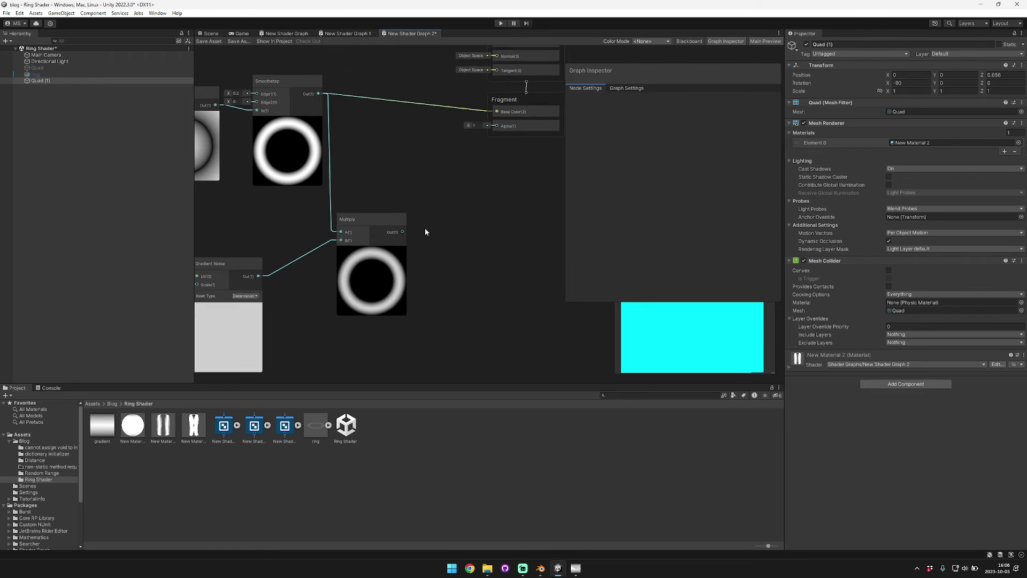
pyautogui.moveTo(407, 237); pyautogui.dragTo(501, 117)
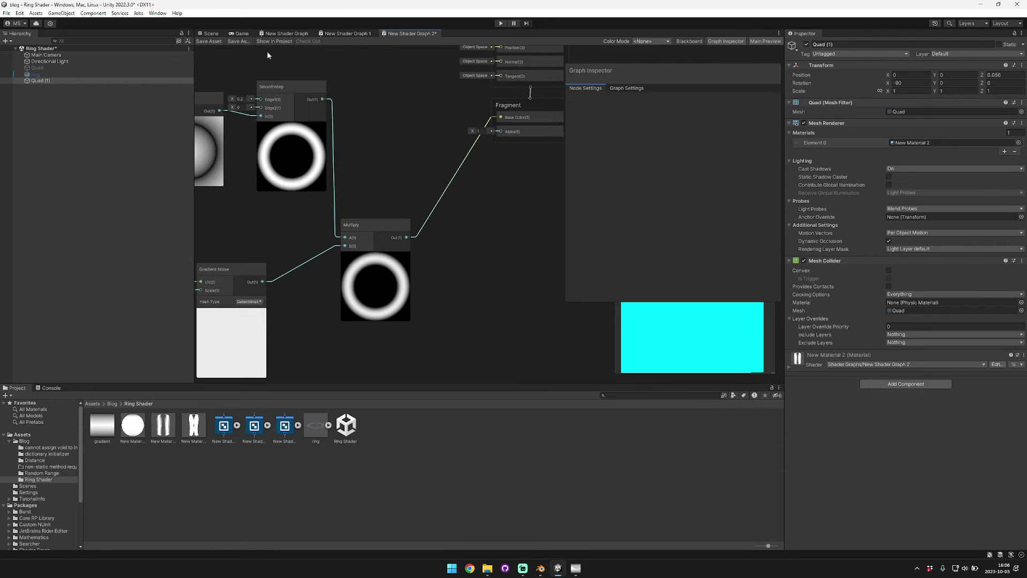
pyautogui.click(208, 41)
# Step: Examine the noise-driven ring on Quad (1) in the Scene view
pyautogui.click(210, 33)
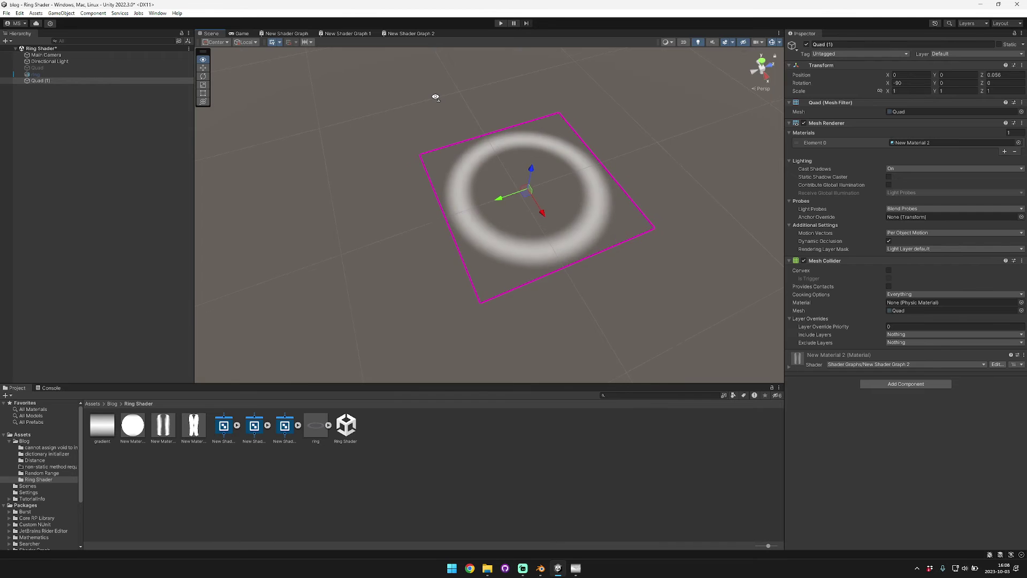
pyautogui.press('a')
pyautogui.moveTo(435, 97)
pyautogui.mouseDown(button='right')
pyautogui.moveTo(589, 87)
pyautogui.moveTo(450, 87)
pyautogui.mouseUp(button='right')
pyautogui.press('d')
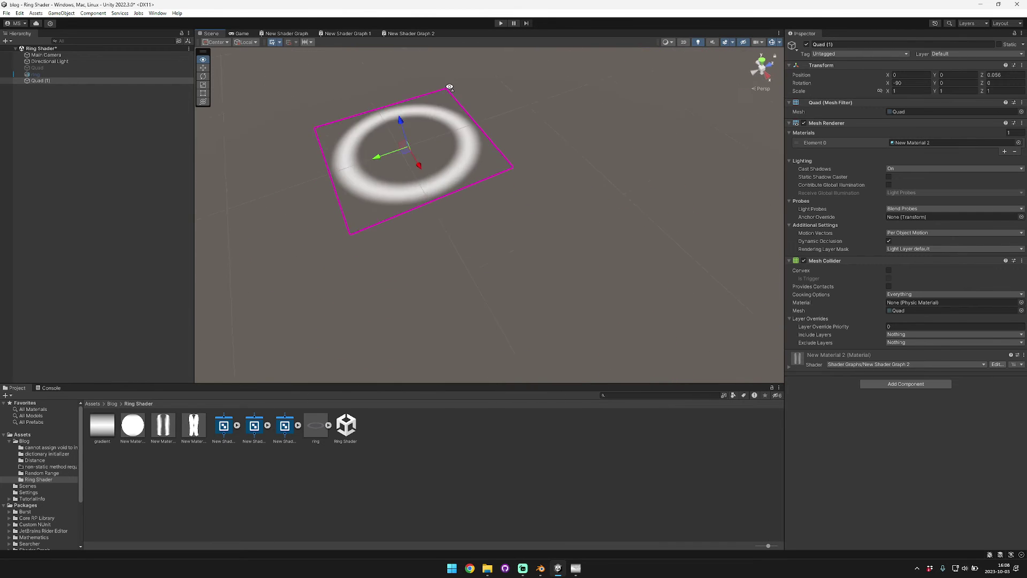
# Step: Add a second Gradient Noise node below the existing noise and Multiply nodes in New Shader Graph 2
pyautogui.click(407, 34)
pyautogui.scroll(-4, 446, 261)
pyautogui.moveTo(357, 313); pyautogui.dragTo(421, 276, button='middle')
pyautogui.moveTo(407, 306); pyautogui.dragTo(305, 249)
pyautogui.scroll(2, 511, 266)
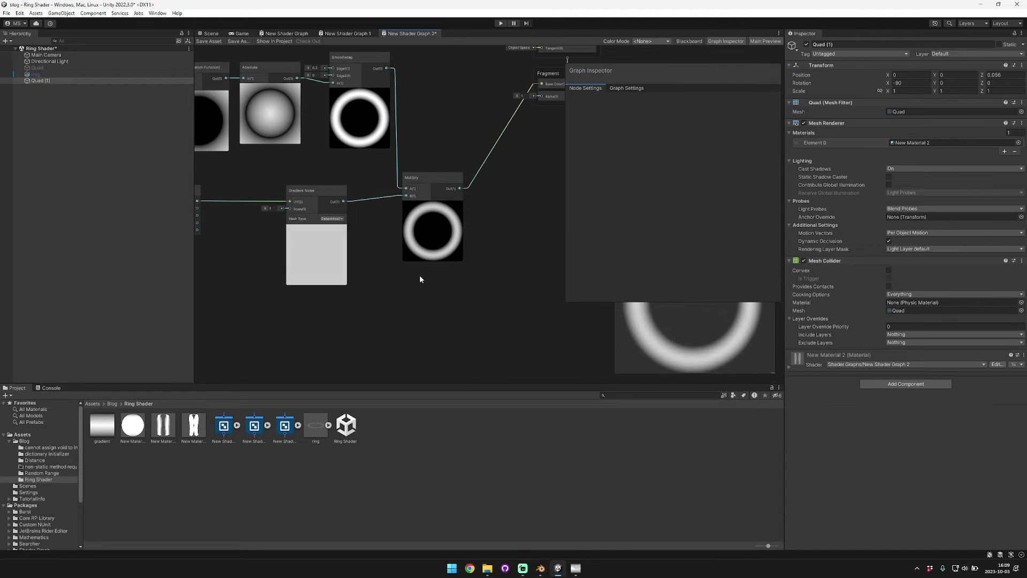
pyautogui.moveTo(443, 288); pyautogui.dragTo(435, 270, button='middle')
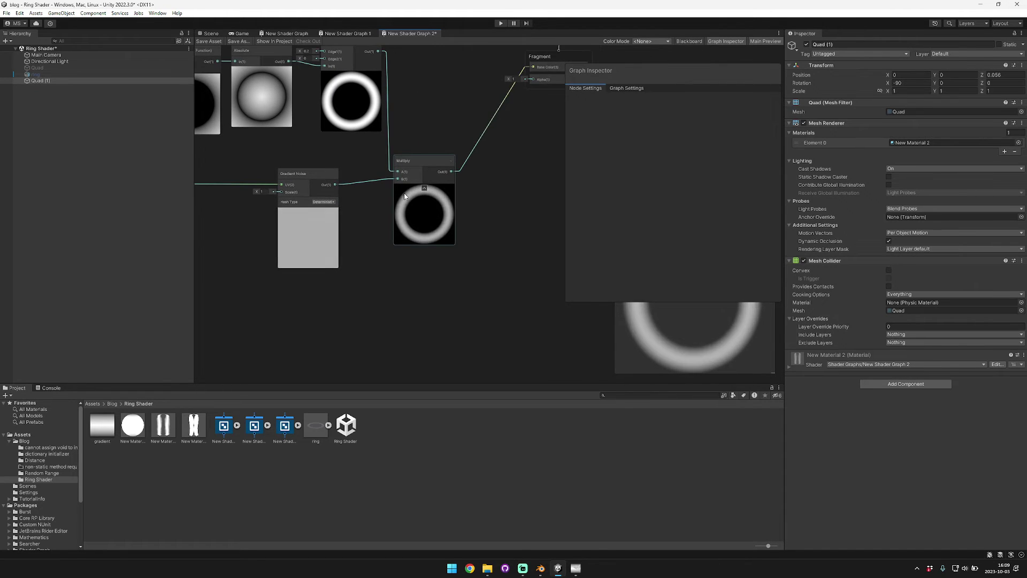
pyautogui.scroll(4, 423, 214)
pyautogui.scroll(-5, 380, 268)
pyautogui.press('space')
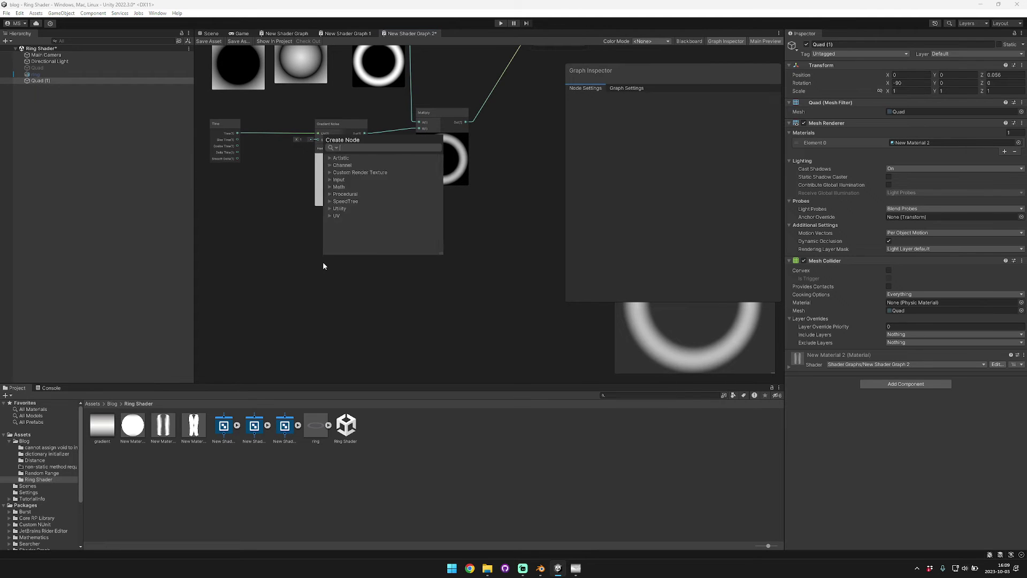
pyautogui.write('gradien')
pyautogui.press('Down')
pyautogui.press('Down')
pyautogui.press('Down')
pyautogui.press('Down')
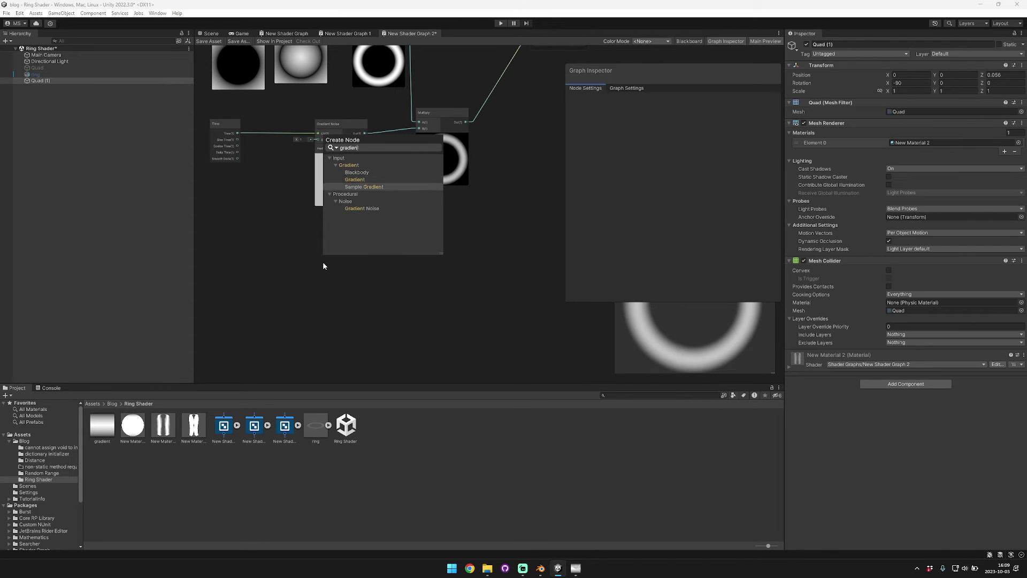
pyautogui.press('Return')
pyautogui.moveTo(339, 275); pyautogui.dragTo(403, 265)
pyautogui.click(266, 267)
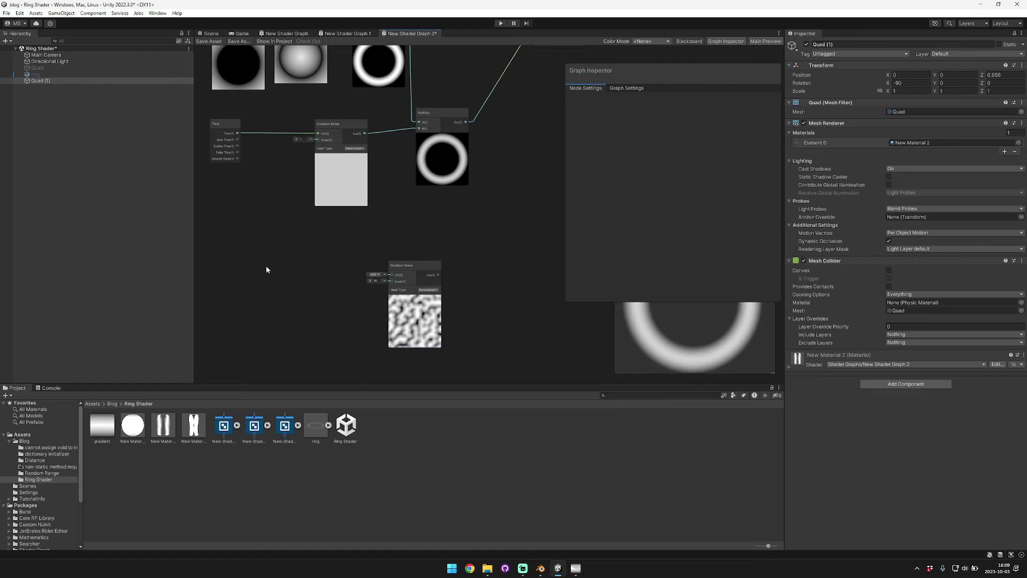
# Step: Add a second Time node to the left of the new Gradient Noise node
pyautogui.press('space')
pyautogui.write('time')
pyautogui.press('Return')
pyautogui.moveTo(286, 279); pyautogui.dragTo(261, 281)
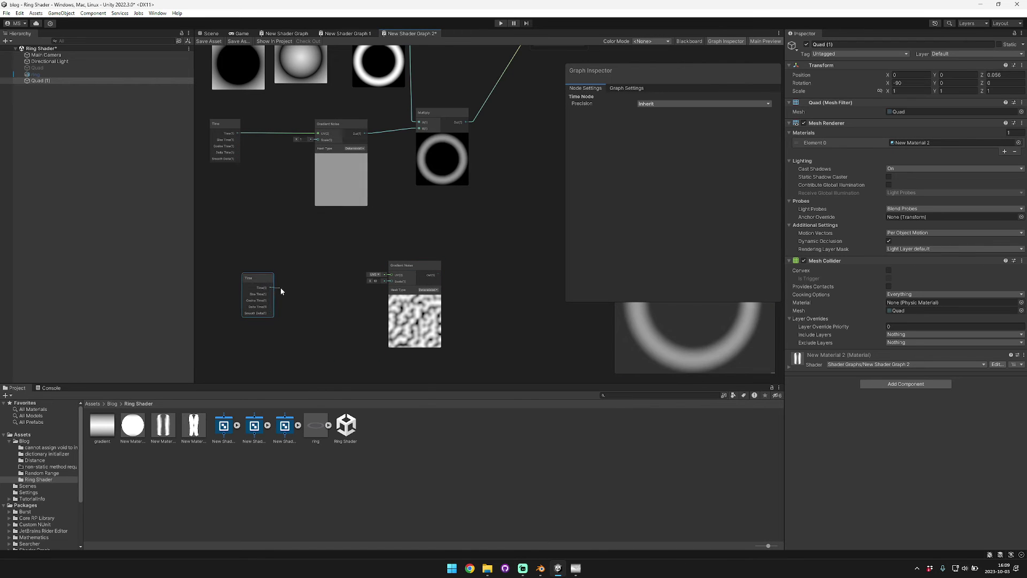
# Step: Add a Tiling And Offset node with Time driving its Offset, and connect its output to the new Gradient Noise node's UV
pyautogui.press('space')
pyautogui.write('mult')
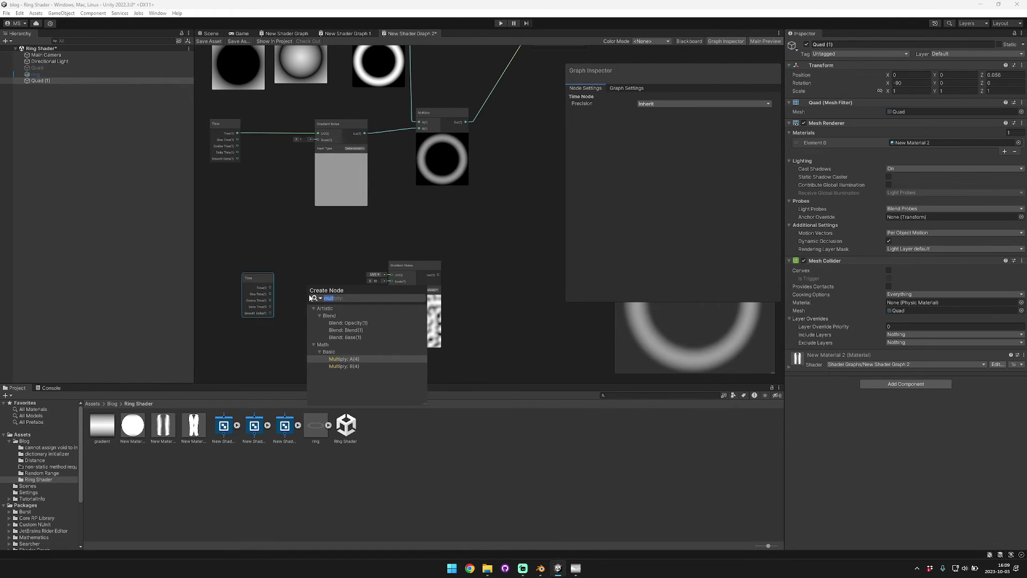
pyautogui.write('tili')
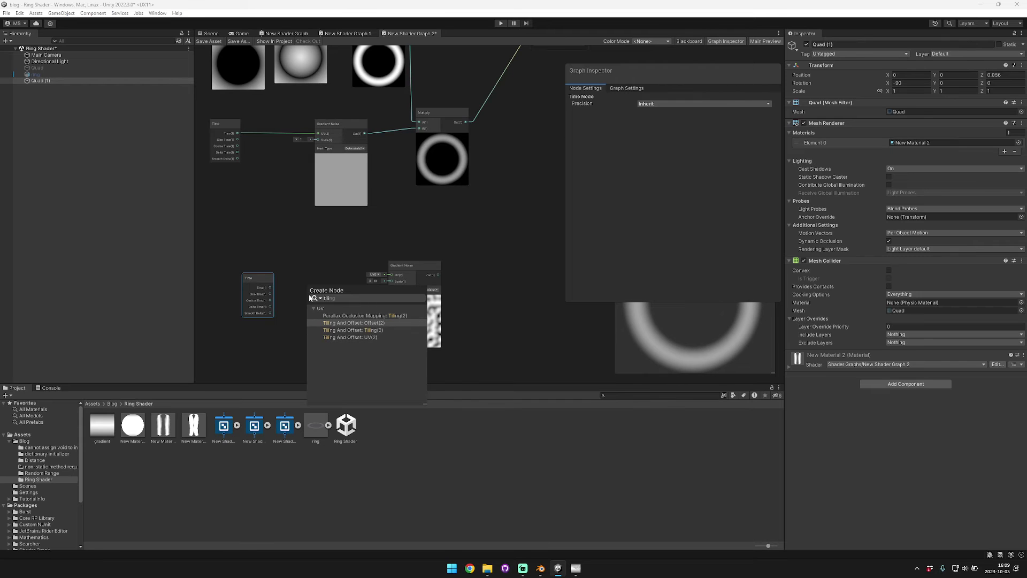
pyautogui.press('Return')
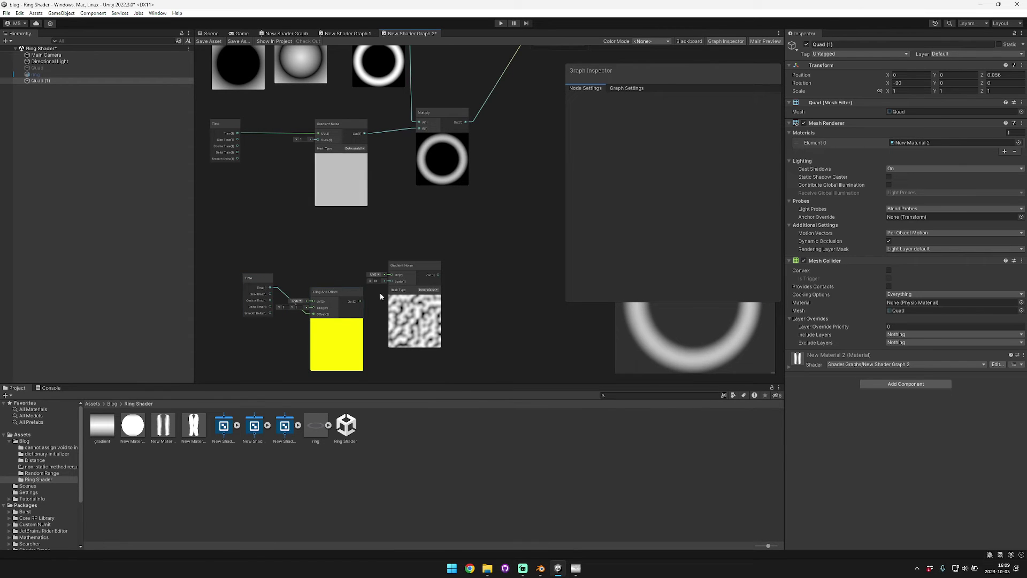
pyautogui.moveTo(380, 285); pyautogui.dragTo(434, 261)
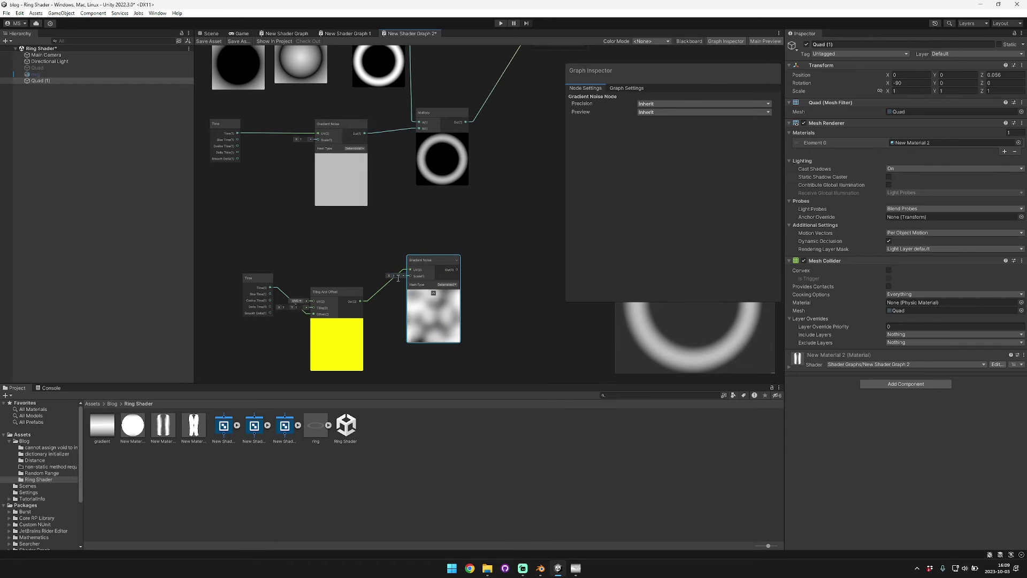
pyautogui.click(493, 262)
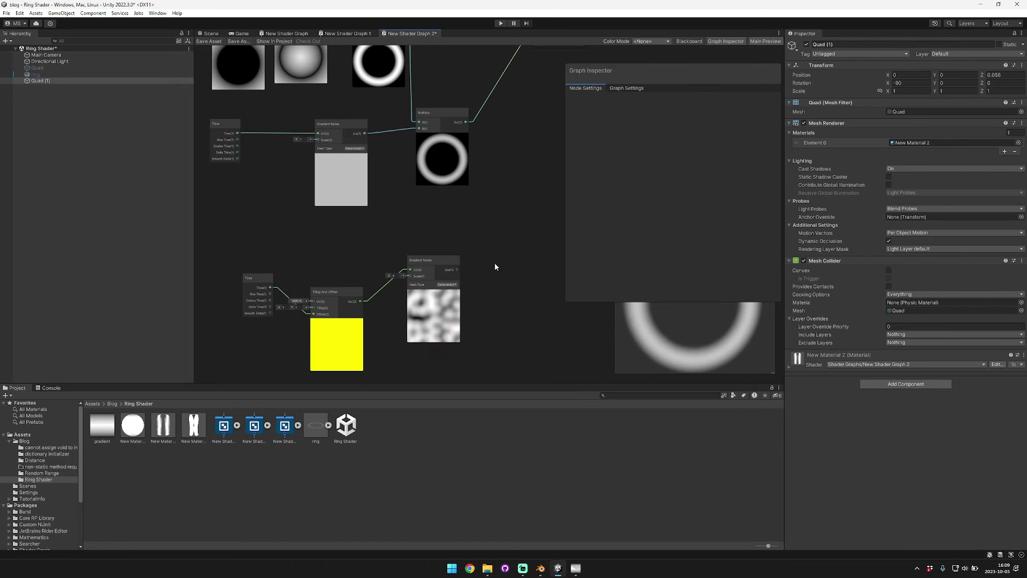
# Step: Add a Remap node with the ring Multiply output connected to its In port
pyautogui.moveTo(492, 264); pyautogui.dragTo(402, 289, button='middle')
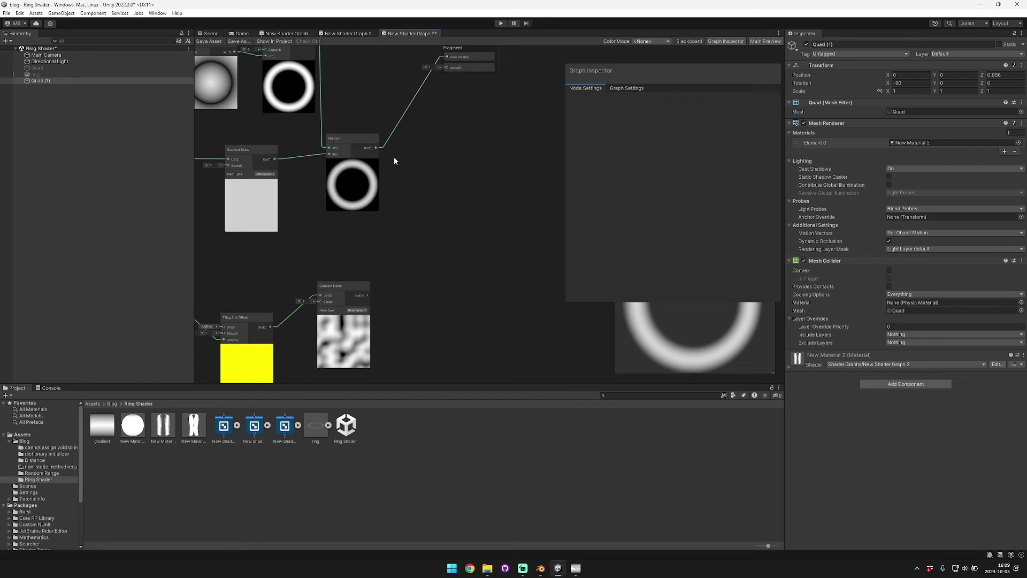
pyautogui.press('space')
pyautogui.write('remap')
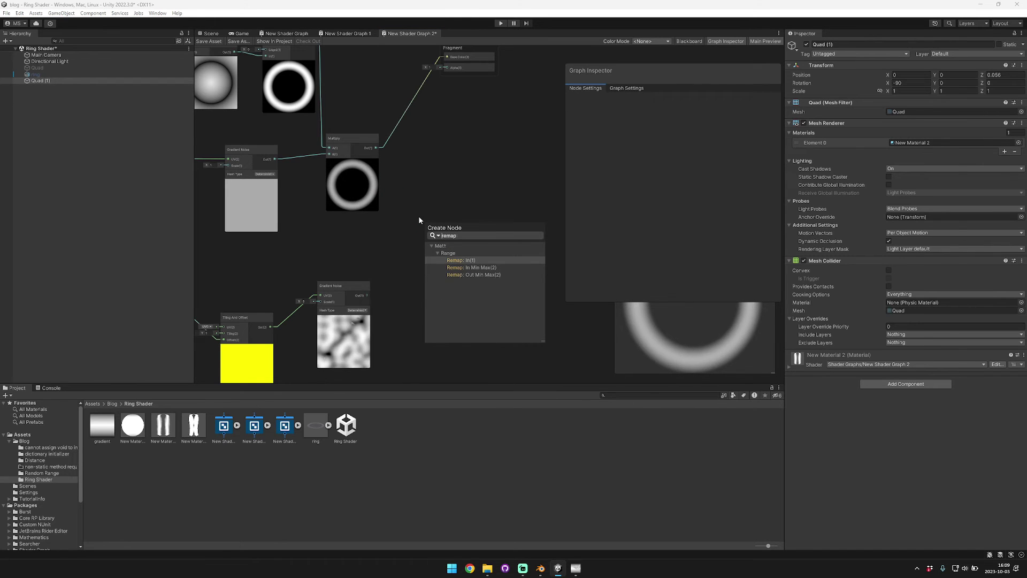
pyautogui.press('Return')
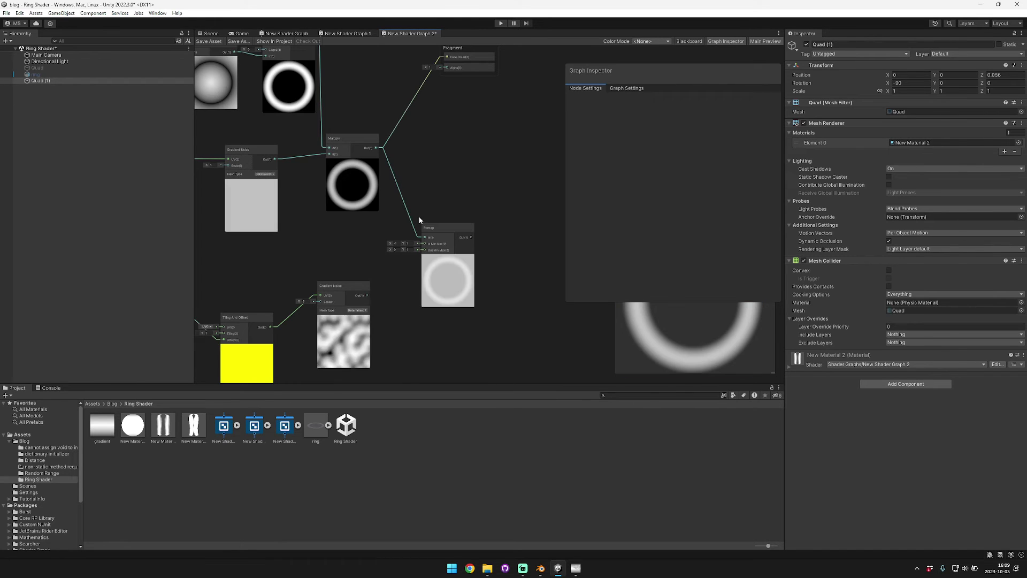
# Step: Add a second Remap node fed by the lower Gradient Noise and set its Out Min Max upper value to 0.2
pyautogui.press('space')
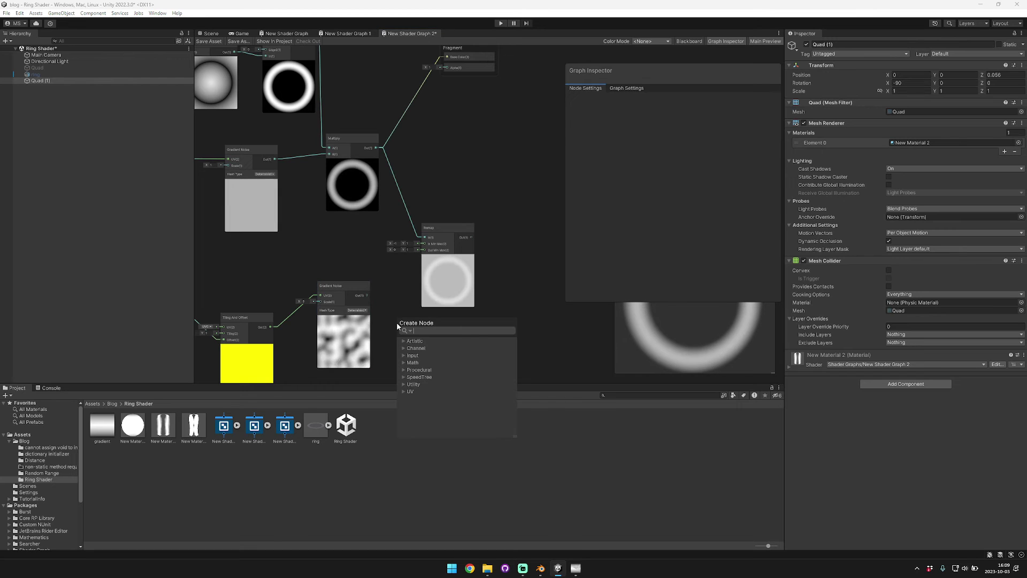
pyautogui.write('remap')
pyautogui.press('Return')
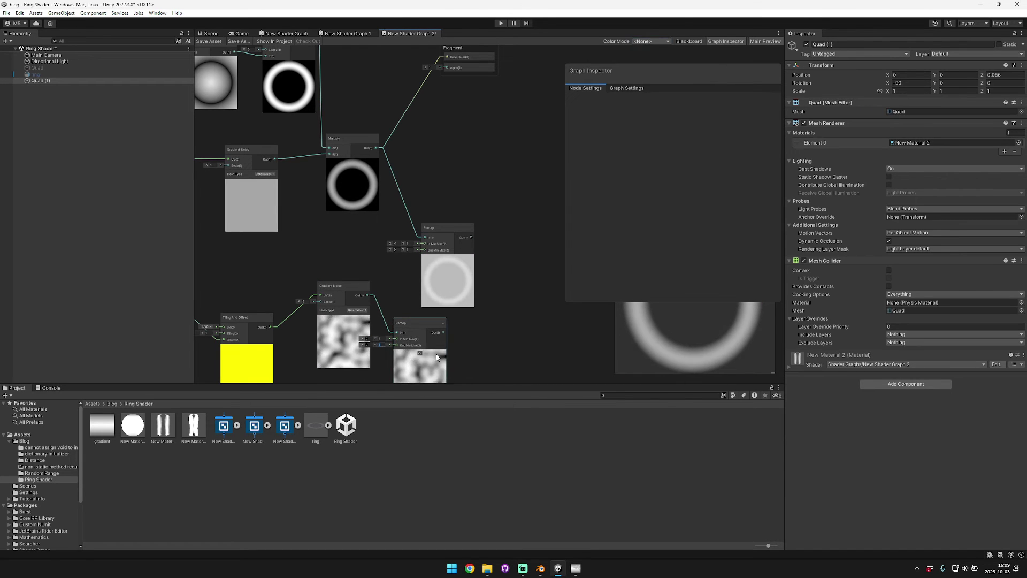
pyautogui.moveTo(437, 357); pyautogui.dragTo(435, 290, button='middle')
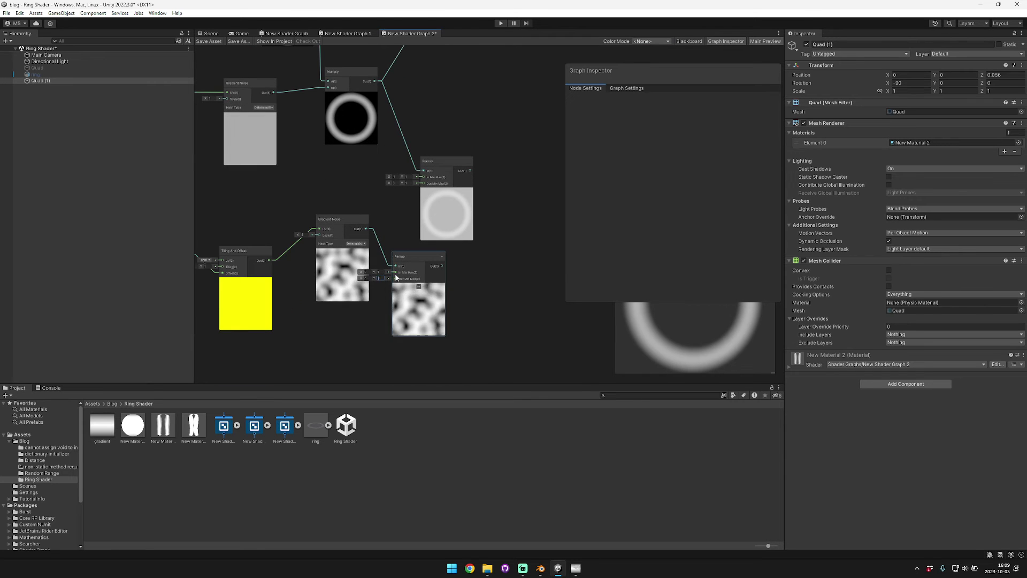
pyautogui.write('0.2')
pyautogui.moveTo(420, 253); pyautogui.dragTo(421, 256)
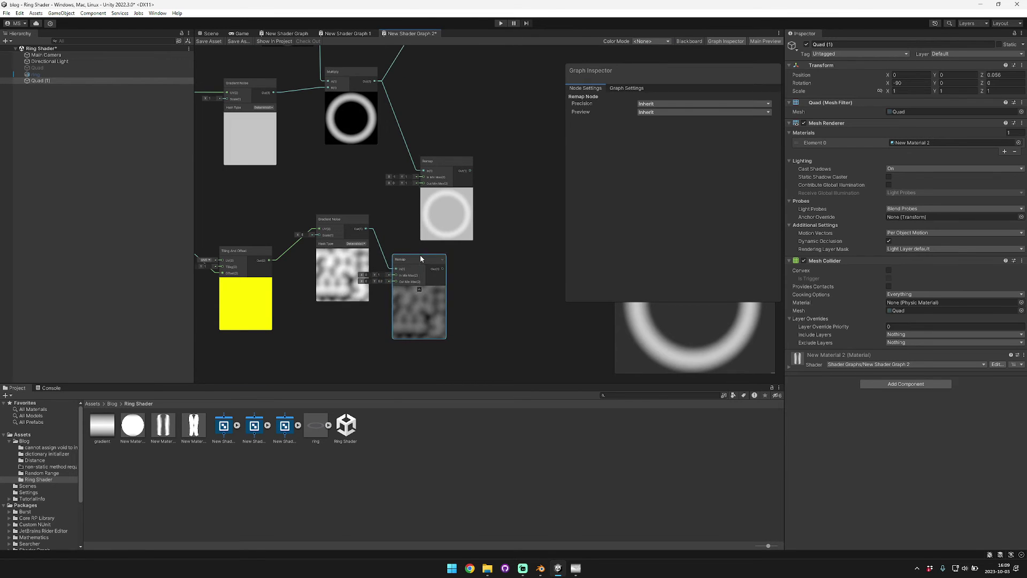
# Step: Add a Vector 2 node taking the noise Remap output as X and feeding the ring Remap's In Min Max
pyautogui.moveTo(503, 264); pyautogui.dragTo(473, 281, button='middle')
pyautogui.moveTo(417, 222); pyautogui.dragTo(499, 210)
pyautogui.moveTo(412, 285); pyautogui.dragTo(476, 181)
pyautogui.write('vect')
pyautogui.doubleClick(468, 252)
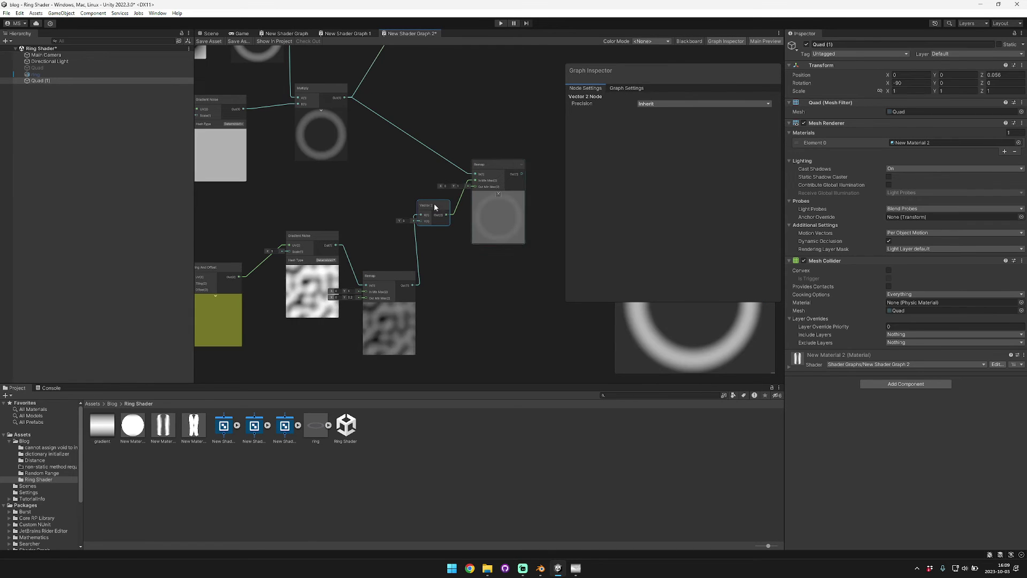
pyautogui.click(458, 227)
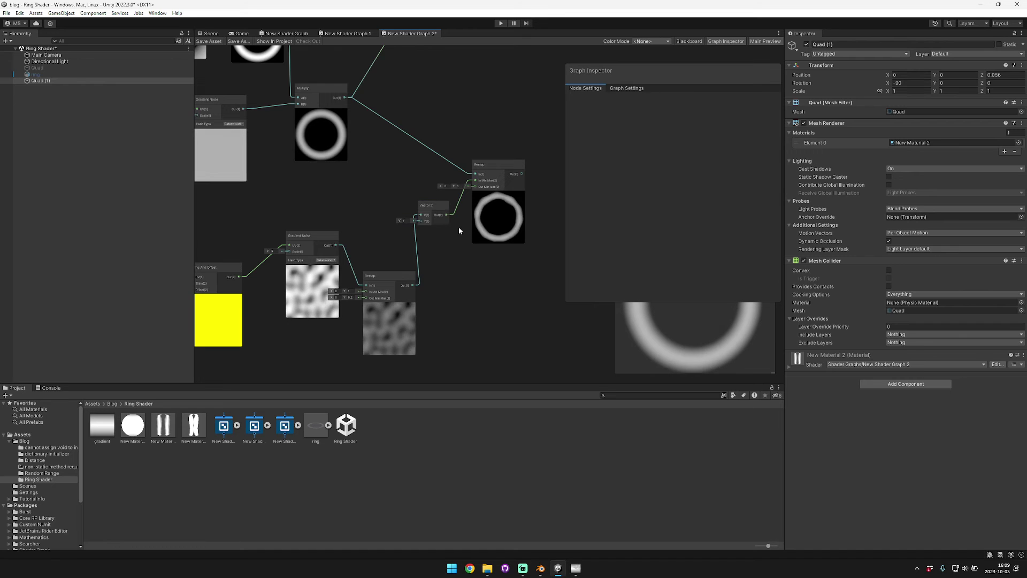
# Step: Route the ring Remap output through a new Saturate node into the fragment Base Color and save the shader graph
pyautogui.moveTo(458, 227); pyautogui.dragTo(388, 267, button='middle')
pyautogui.moveTo(451, 214); pyautogui.dragTo(486, 195)
pyautogui.write('sa')
pyautogui.click(448, 174)
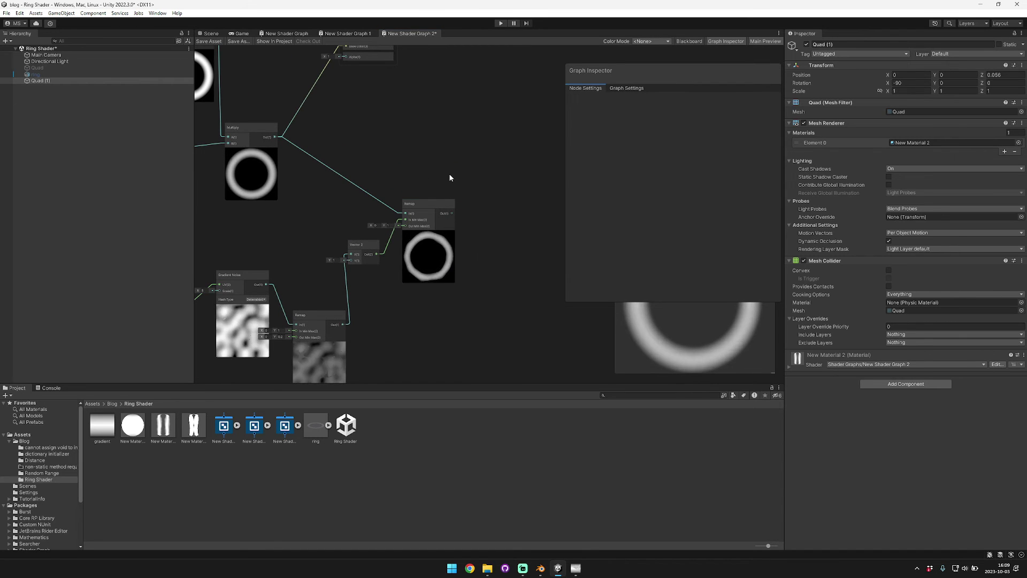
pyautogui.moveTo(447, 175); pyautogui.dragTo(393, 199, button='middle')
pyautogui.moveTo(474, 230); pyautogui.dragTo(293, 106)
pyautogui.click(212, 33)
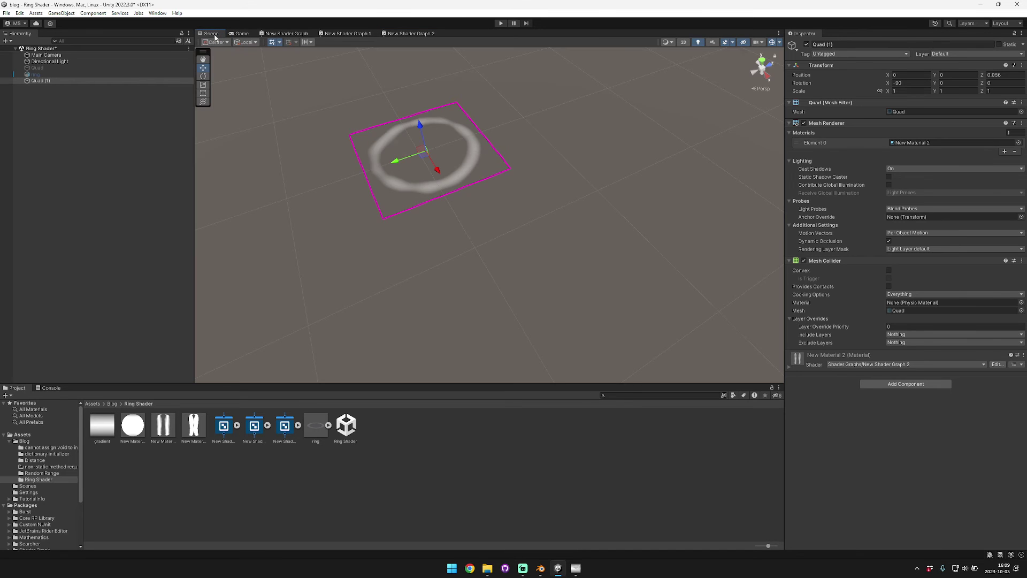
pyautogui.moveTo(497, 132); pyautogui.dragTo(364, 136, button='right')
pyautogui.keyDown('alt'); pyautogui.moveTo(364, 135); pyautogui.dragTo(360, 183); pyautogui.keyUp('alt')
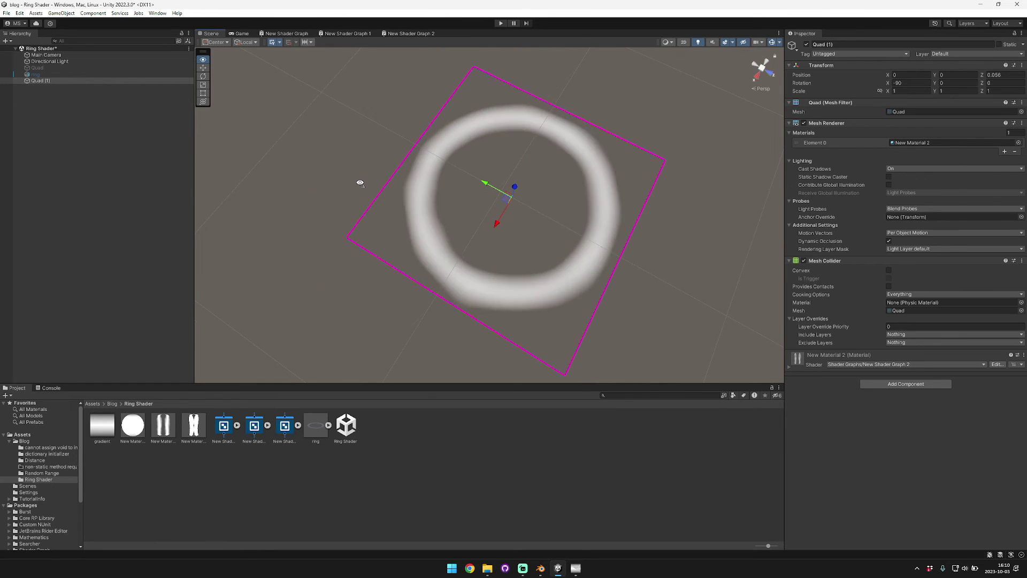
# Step: Insert a Saturate node between the noise Remap and the Vector 2 X input, and save the shader graph
pyautogui.click(422, 33)
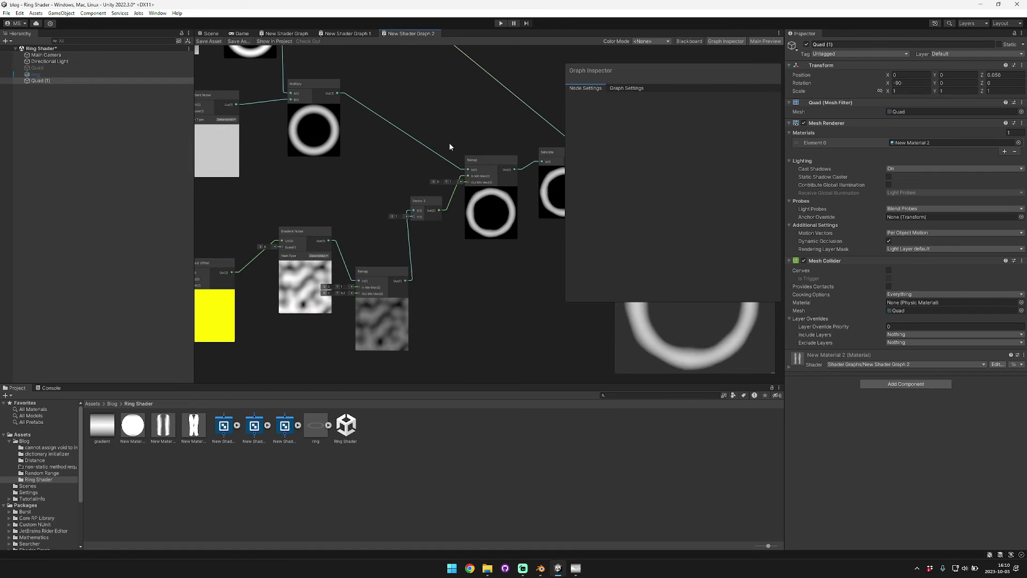
pyautogui.press('space')
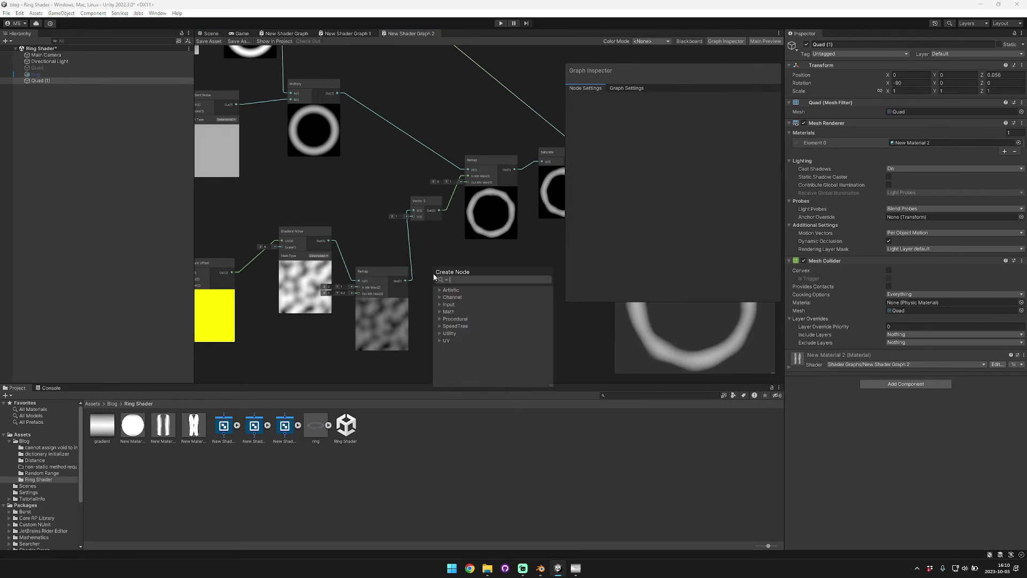
pyautogui.write('sat')
pyautogui.press('Return')
pyautogui.moveTo(482, 281); pyautogui.dragTo(464, 272)
pyautogui.moveTo(462, 272); pyautogui.dragTo(413, 211)
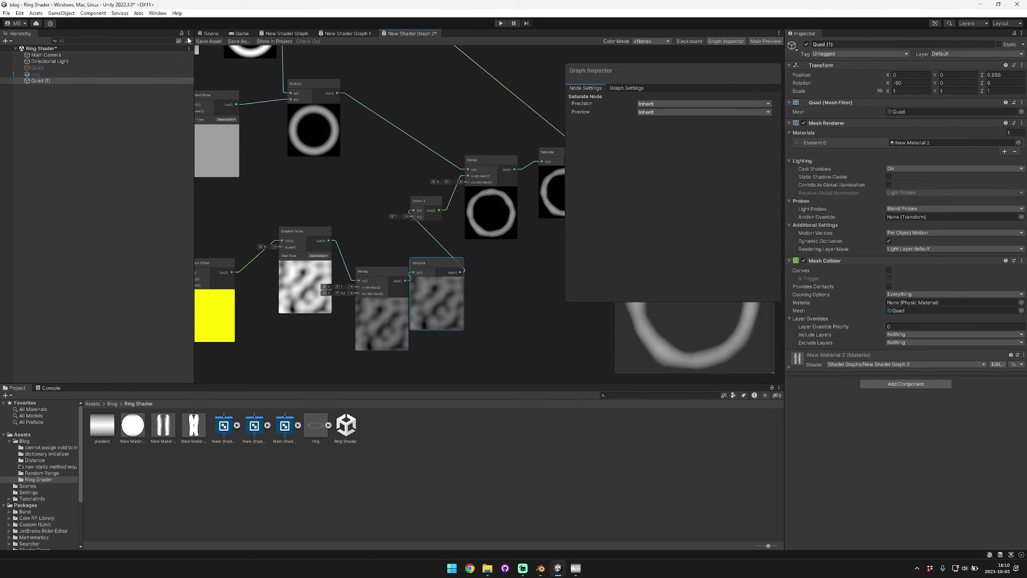
pyautogui.click(208, 35)
pyautogui.keyDown('alt'); pyautogui.moveTo(416, 92); pyautogui.dragTo(445, 122); pyautogui.keyUp('alt')
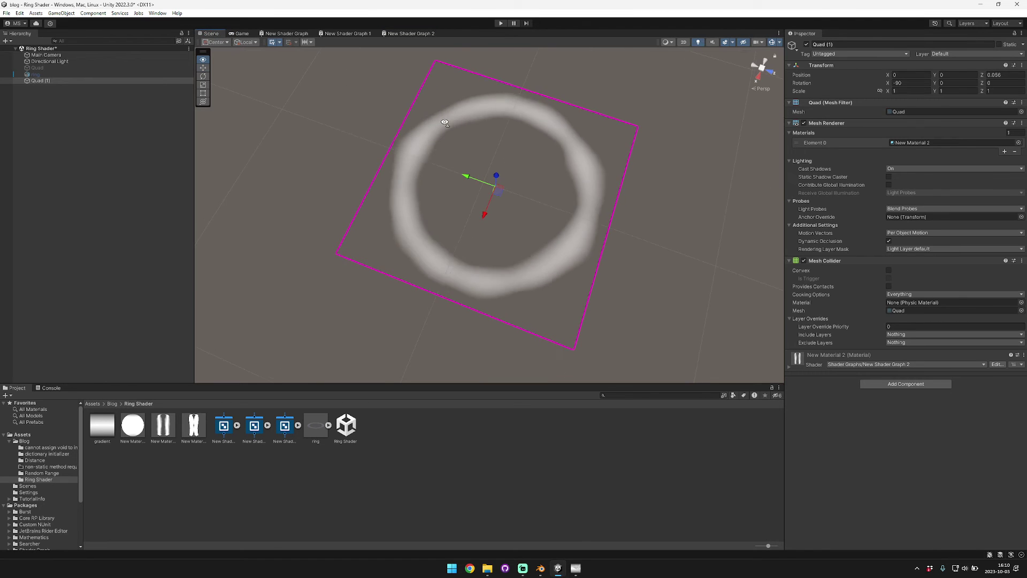
# Step: Move the Vertex and Fragment blocks beside the final Saturate node and add a Multiply node with Saturate as A
pyautogui.click(409, 34)
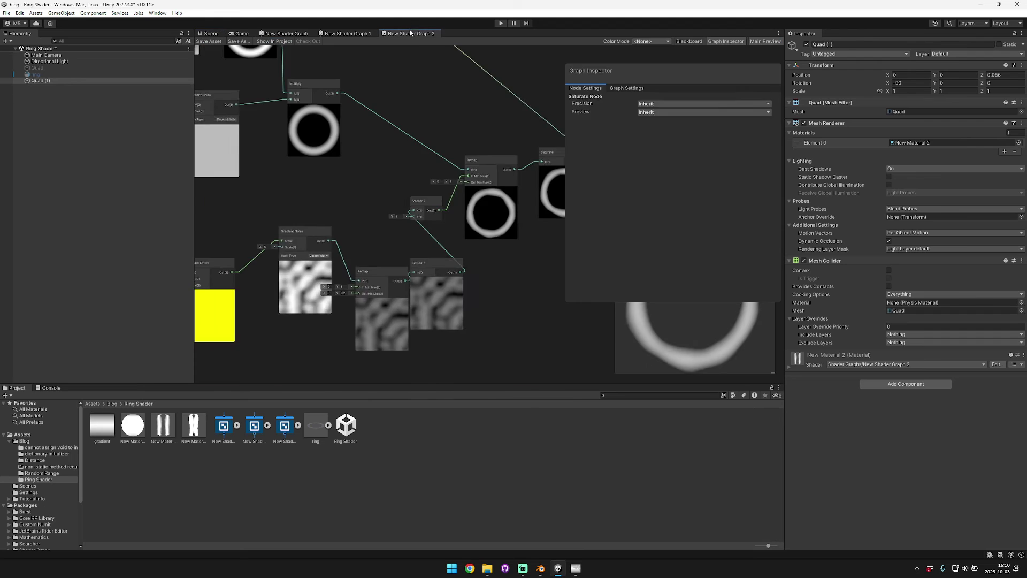
pyautogui.moveTo(507, 170); pyautogui.dragTo(314, 222, button='middle')
pyautogui.scroll(-3, 413, 201)
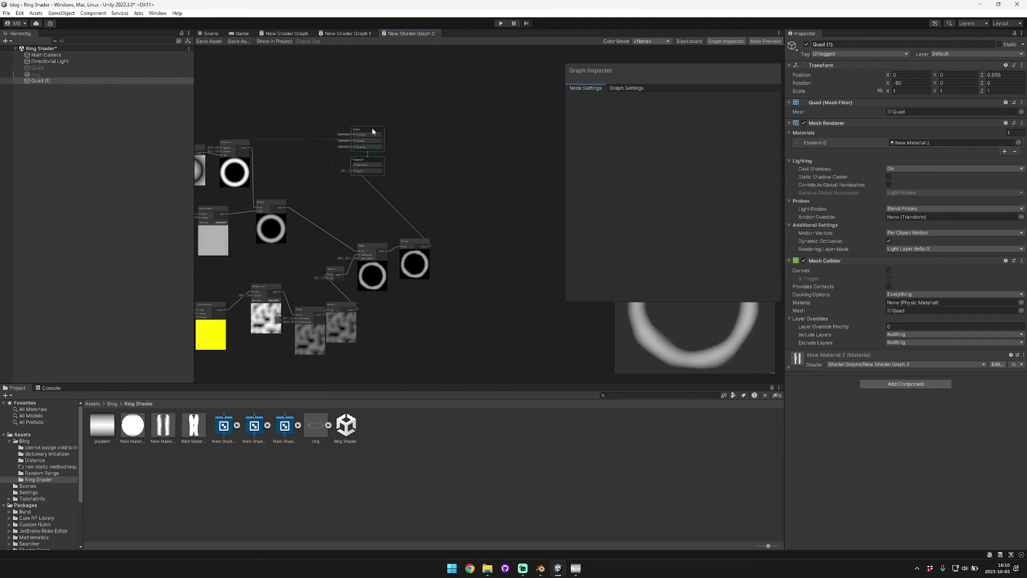
pyautogui.scroll(5, 447, 202)
pyautogui.press('space')
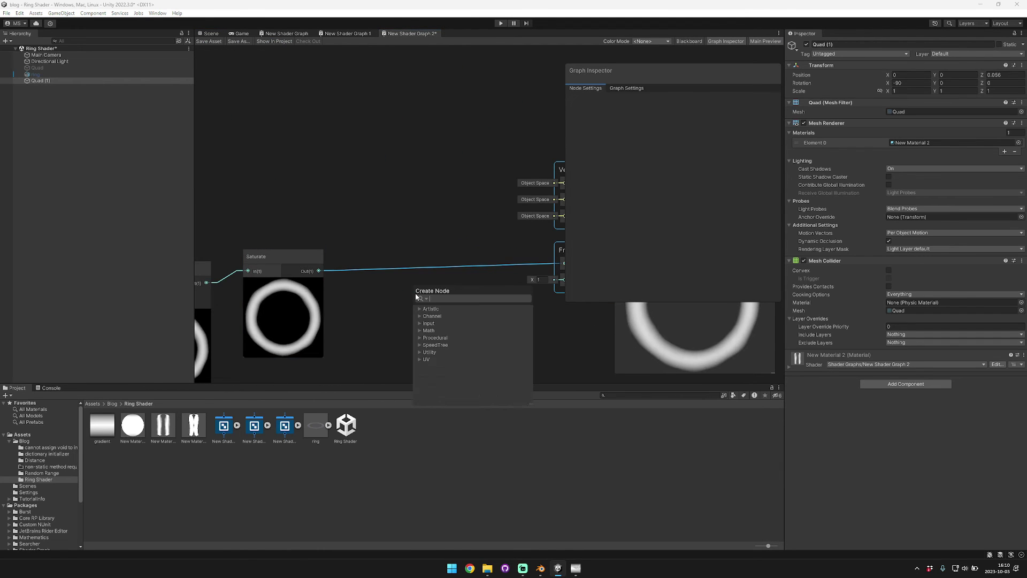
pyautogui.write('multi')
pyautogui.press('Return')
pyautogui.moveTo(415, 293); pyautogui.dragTo(365, 197, button='middle')
pyautogui.scroll(1, 365, 197)
pyautogui.moveTo(404, 206); pyautogui.dragTo(415, 245)
# Step: Add a Color node feeding the new Multiply node's B input and convert it to a property
pyautogui.press('space')
pyautogui.write('colo')
pyautogui.press('Return')
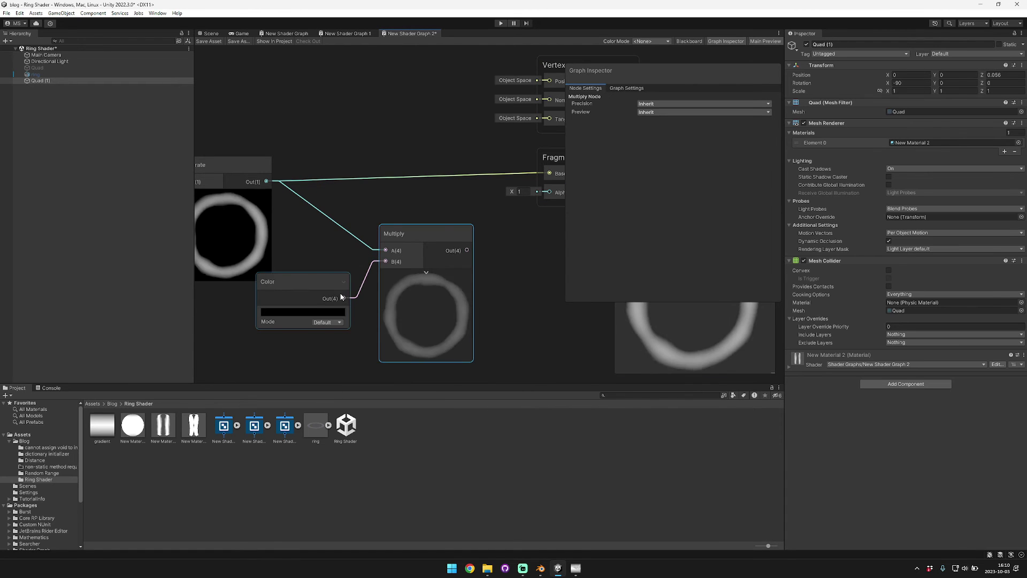
pyautogui.rightClick(302, 291)
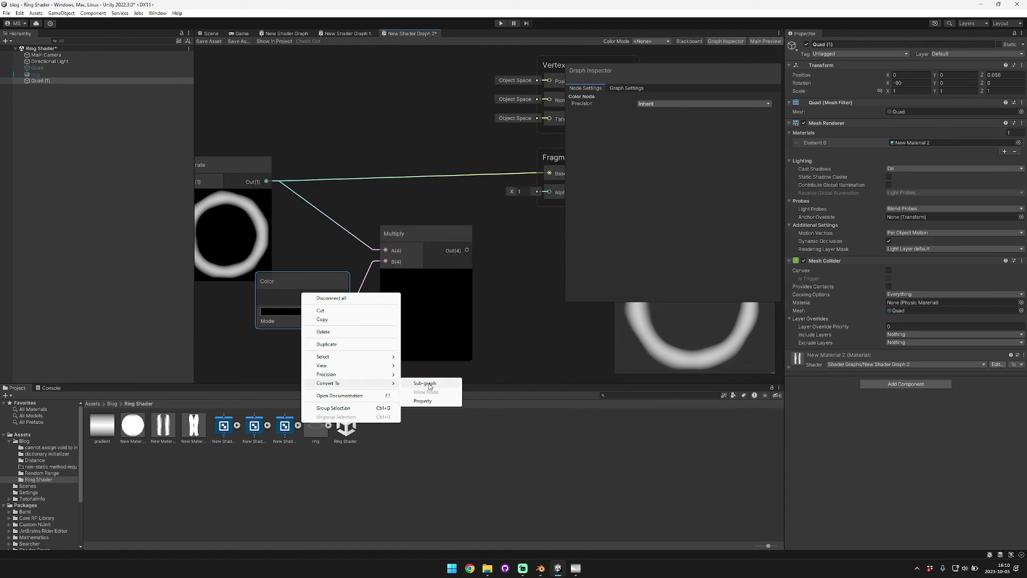
pyautogui.click(423, 400)
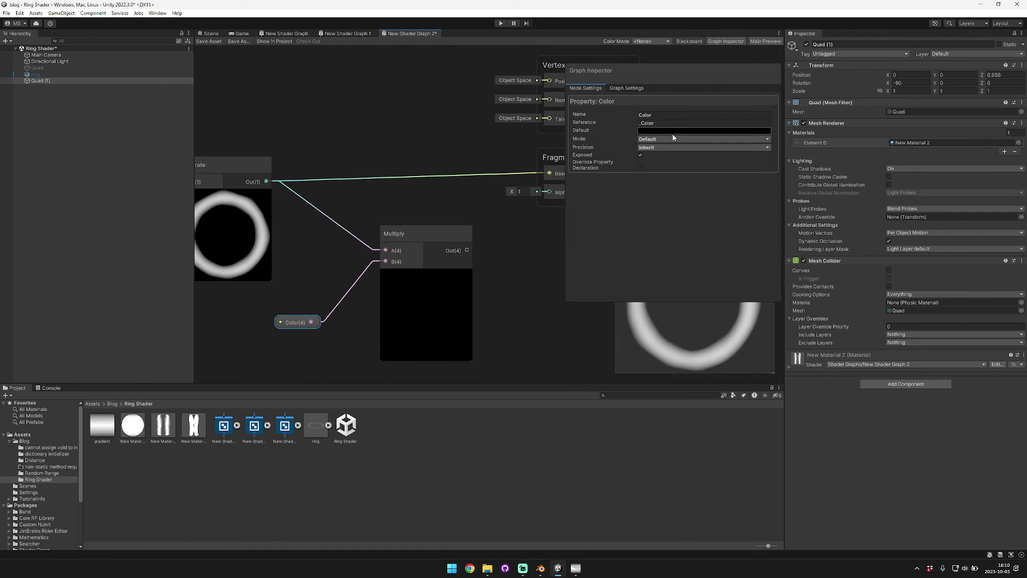
# Step: Set the Color property to HDR mode with a golden-yellow default color at intensity 4.3
pyautogui.click(665, 131)
pyautogui.moveTo(730, 188)
pyautogui.mouseDown()
pyautogui.moveTo(720, 175)
pyautogui.moveTo(736, 179)
pyautogui.mouseUp()
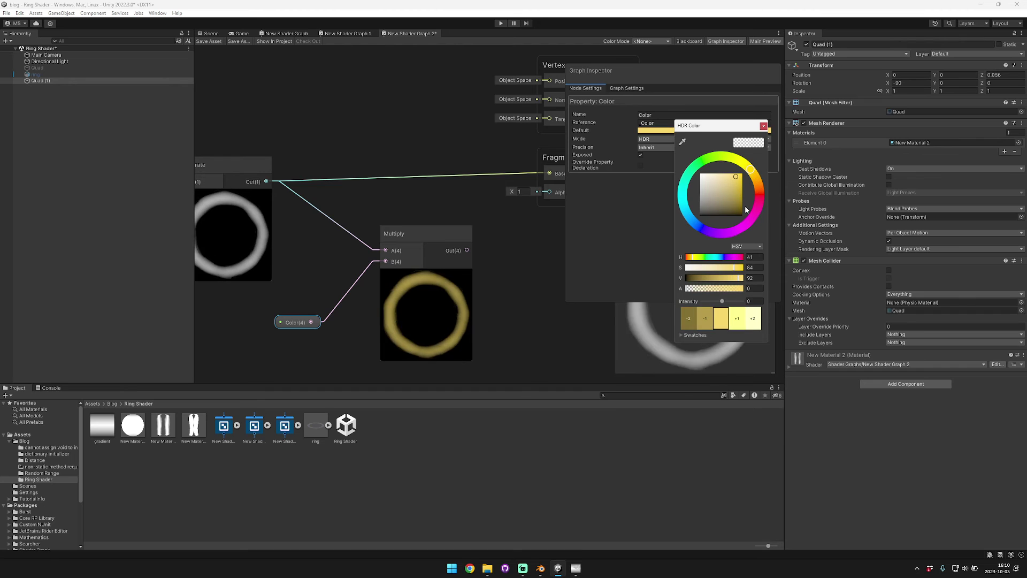
pyautogui.moveTo(722, 301); pyautogui.dragTo(732, 303)
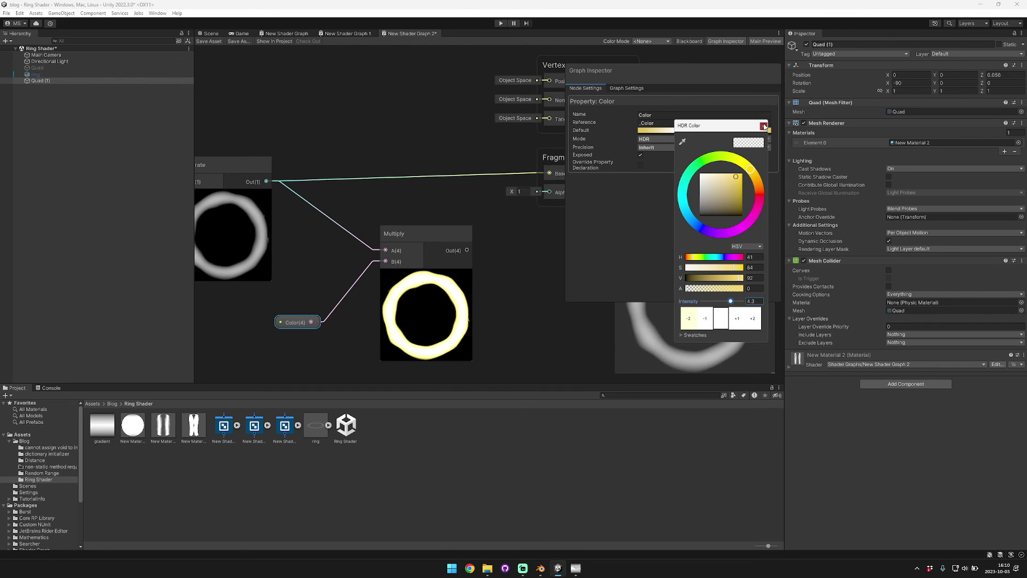
pyautogui.click(764, 126)
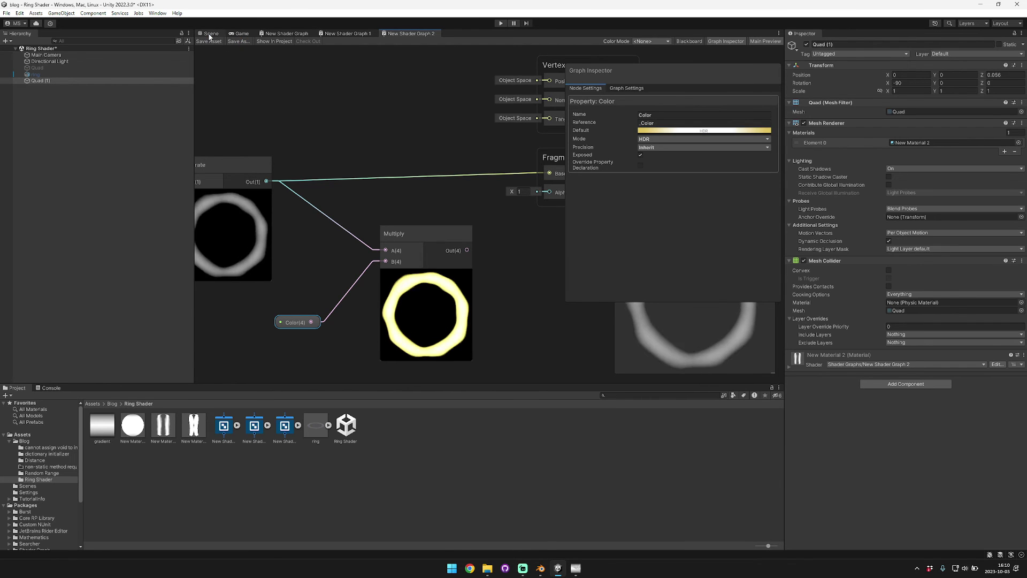
pyautogui.scroll(-2, 262, 95)
pyautogui.moveTo(262, 95); pyautogui.dragTo(521, 95, button='middle')
pyautogui.moveTo(268, 144); pyautogui.dragTo(456, 132, button='middle')
pyautogui.moveTo(362, 169); pyautogui.dragTo(346, 146, button='middle')
pyautogui.moveTo(367, 315); pyautogui.dragTo(413, 218, button='middle')
pyautogui.click(365, 272)
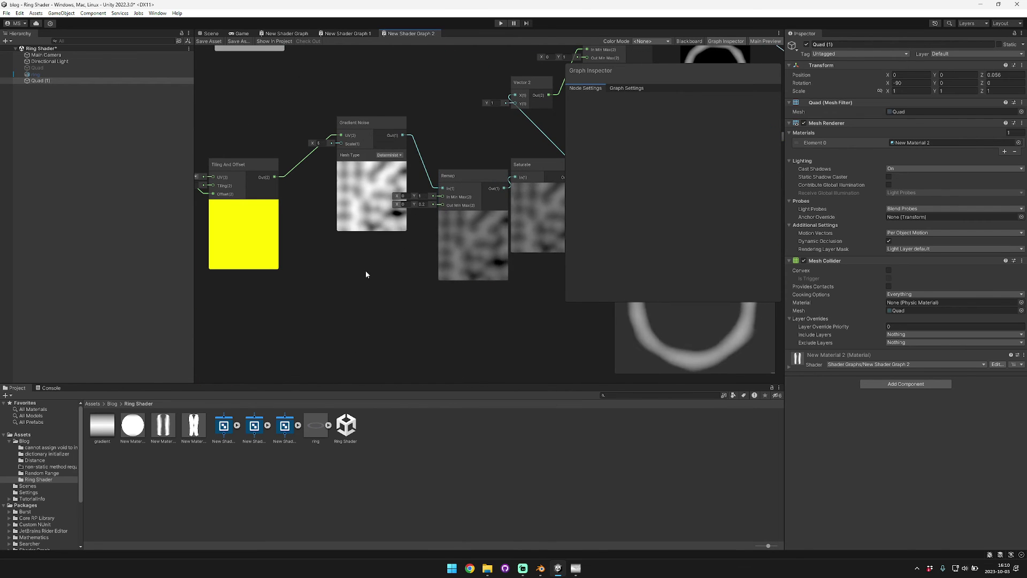
pyautogui.press('space')
pyautogui.write('multiply')
pyautogui.press('Return')
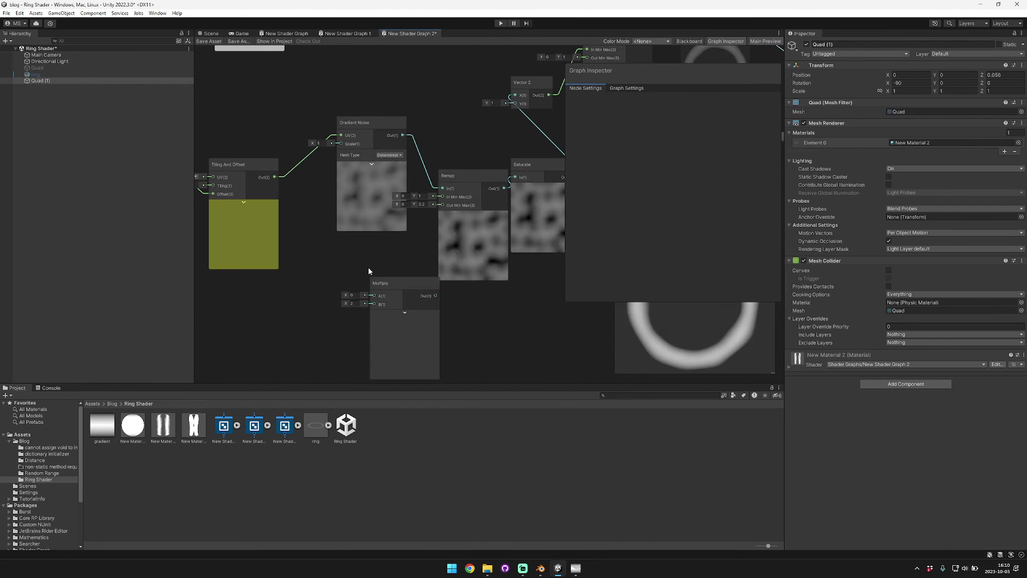
pyautogui.press('Delete')
# Step: Add a Float node set to 0.2 and feed it through a new Vector 2 node's Y into the noise Remap's Out Min Max
pyautogui.press('space')
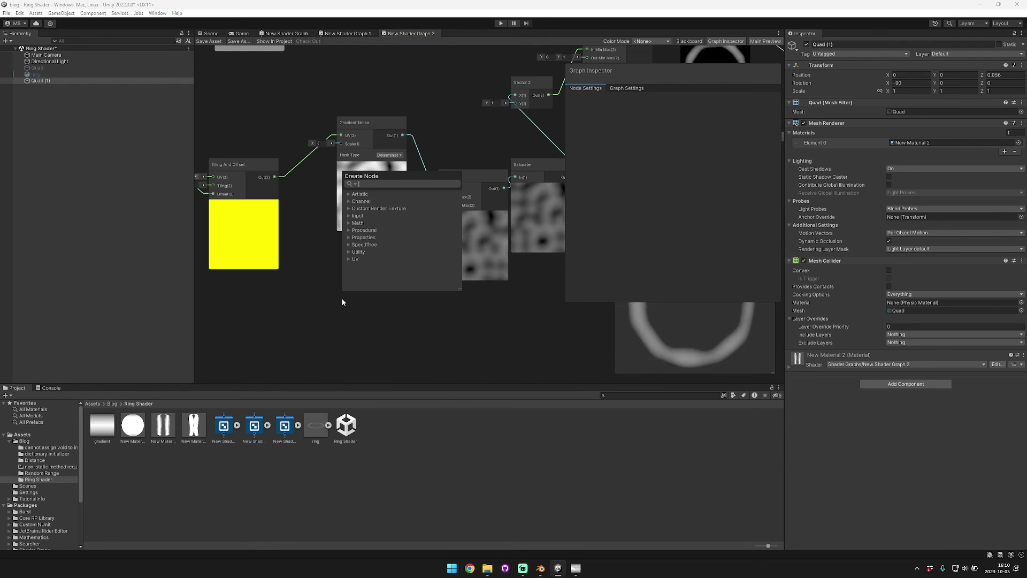
pyautogui.write('float')
pyautogui.press('Return')
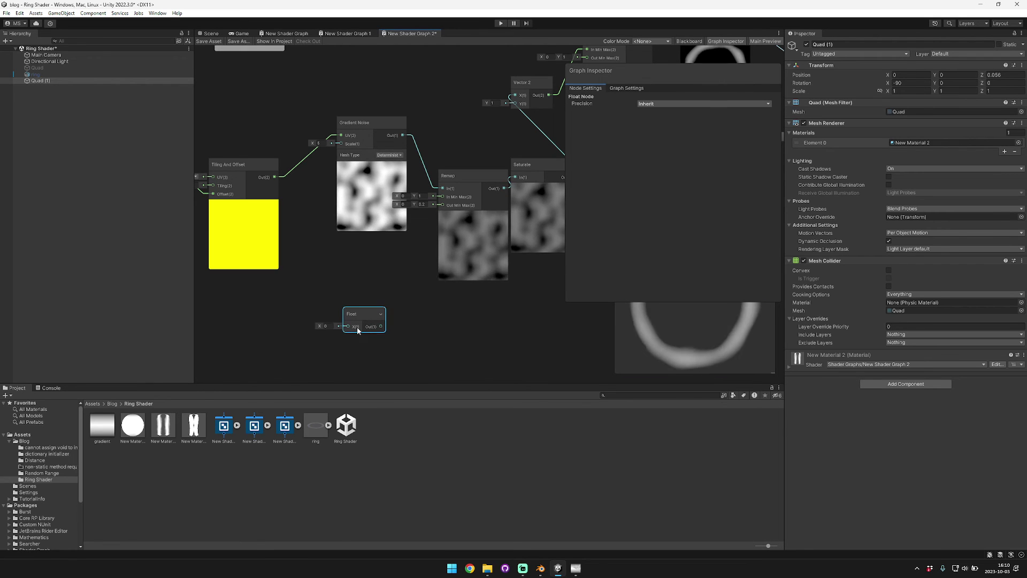
pyautogui.click(330, 326)
pyautogui.write('0.2')
pyautogui.moveTo(381, 326); pyautogui.dragTo(423, 205)
pyautogui.write('vec')
pyautogui.press('Down')
pyautogui.press('Return')
# Step: Convert the 0.2 Float node to a property named Remap Intensity and set its mode to Slider
pyautogui.rightClick(357, 317)
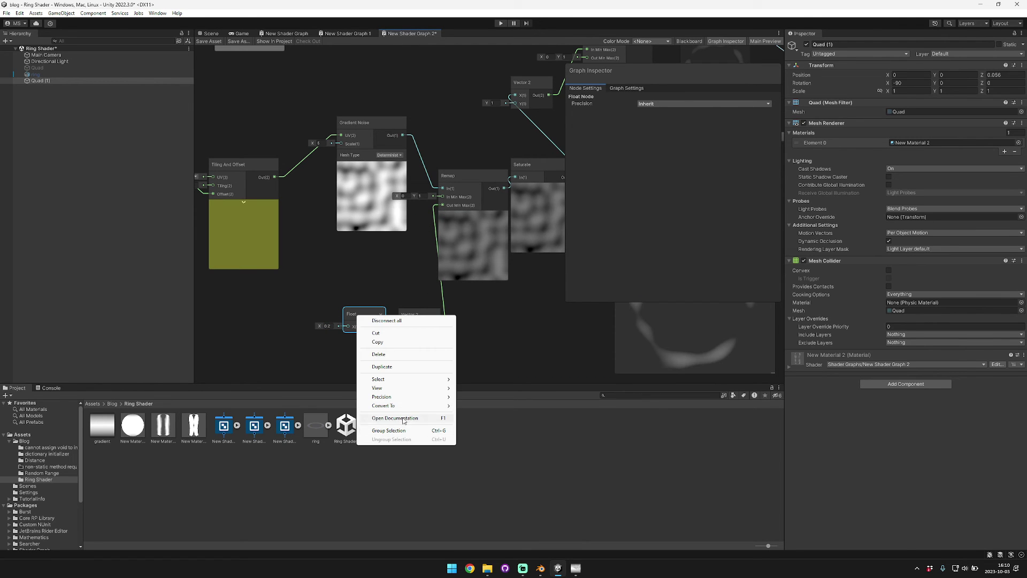
pyautogui.moveTo(410, 412)
pyautogui.click(482, 406)
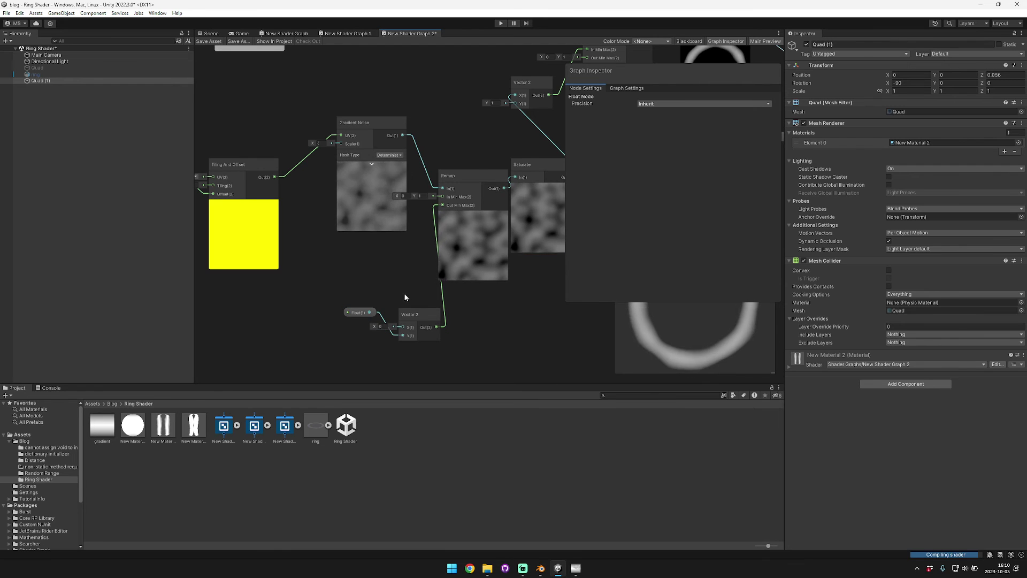
pyautogui.click(644, 115)
pyautogui.write('R')
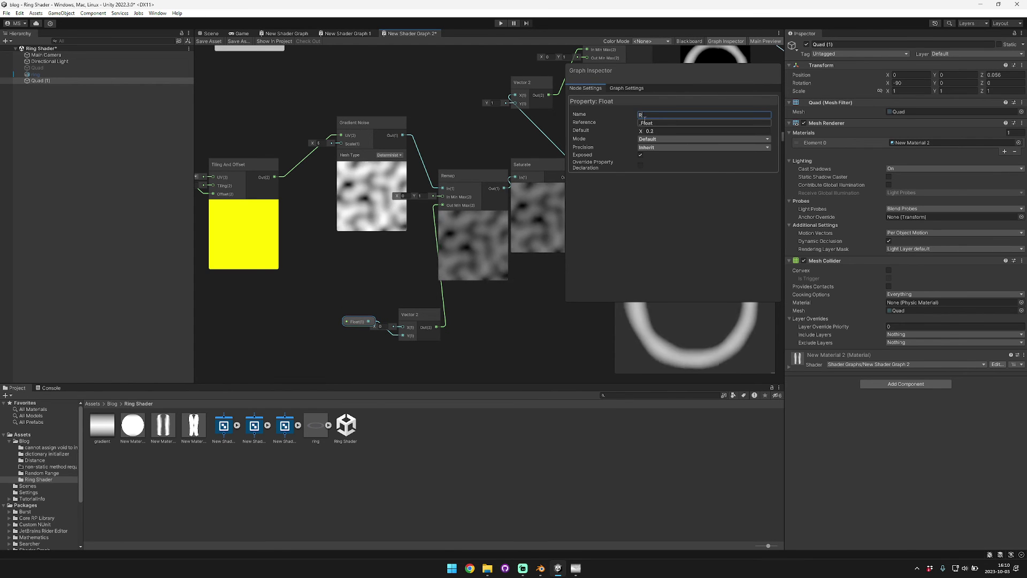
pyautogui.write('emap Intensity')
pyautogui.press('Return')
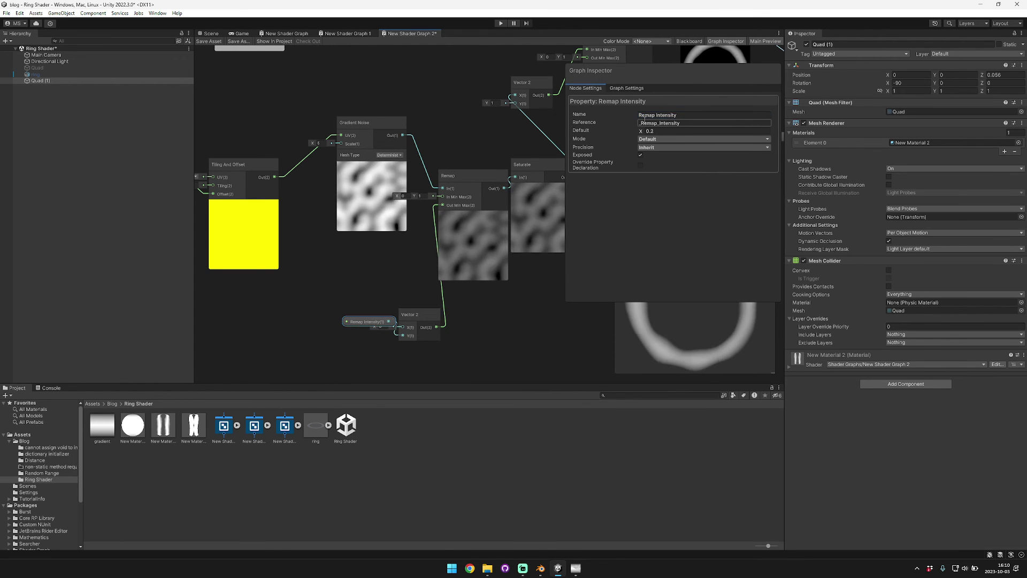
pyautogui.moveTo(367, 319); pyautogui.dragTo(347, 330)
pyautogui.click(701, 139)
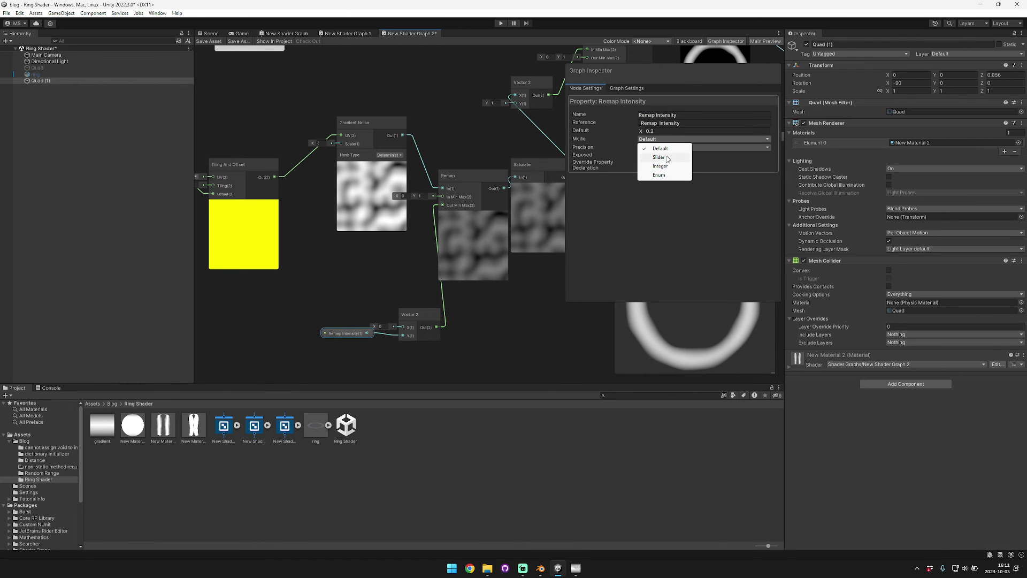
pyautogui.click(669, 153)
# Step: Add a Float node with value 0.8 and connect it to the CircleSDF node's radius input
pyautogui.scroll(-1, 349, 103)
pyautogui.moveTo(350, 103); pyautogui.dragTo(402, 148, button='middle')
pyautogui.moveTo(313, 147); pyautogui.dragTo(448, 301, button='middle')
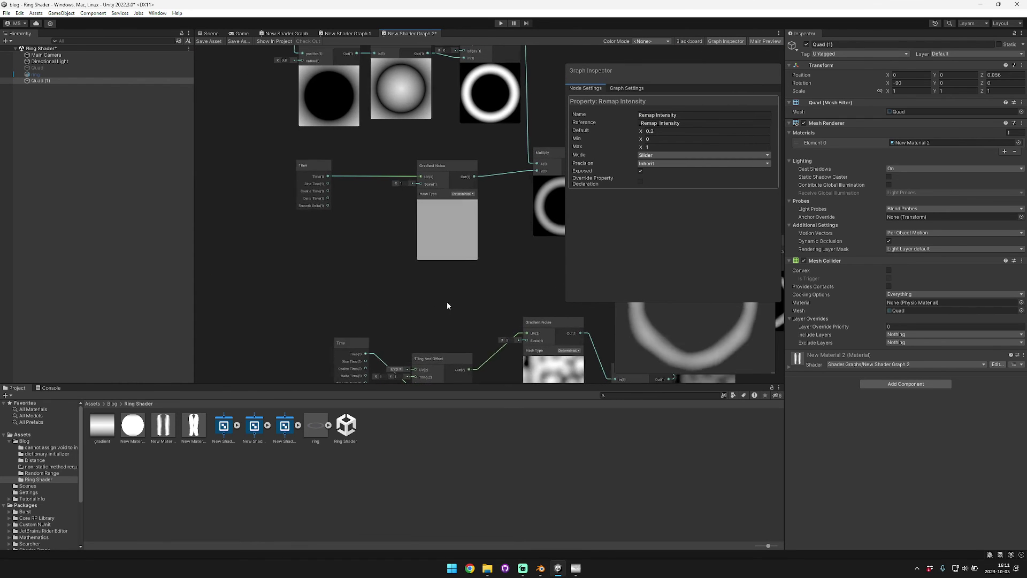
pyautogui.moveTo(355, 253); pyautogui.dragTo(288, 294, button='middle')
pyautogui.moveTo(334, 230); pyautogui.dragTo(405, 251, button='middle')
pyautogui.moveTo(235, 240); pyautogui.dragTo(380, 268, button='middle')
pyautogui.scroll(1, 374, 221)
pyautogui.moveTo(374, 222); pyautogui.dragTo(333, 257, button='middle')
pyautogui.click(303, 262)
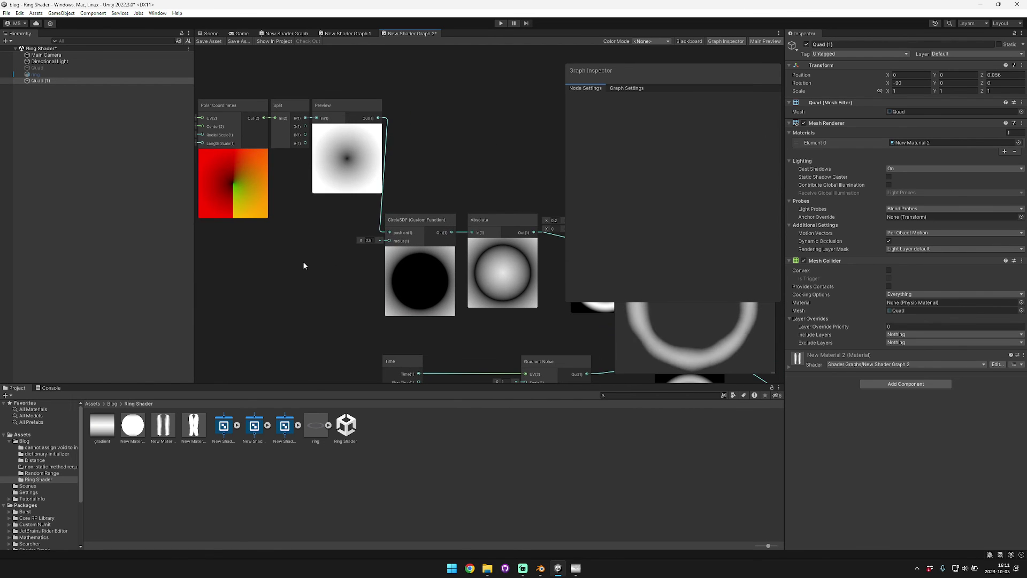
pyautogui.press('space')
pyautogui.write('float')
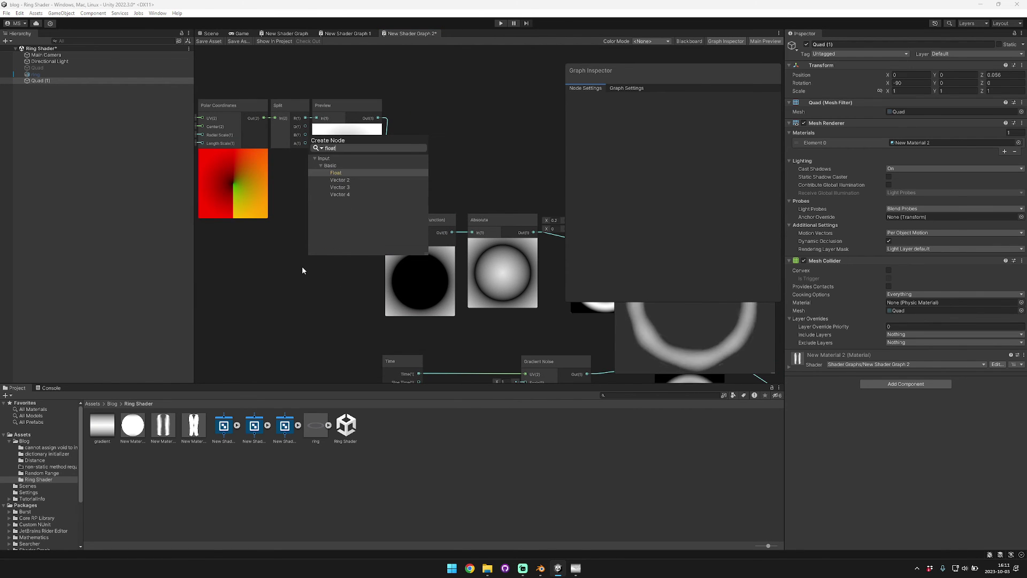
pyautogui.press('Return')
pyautogui.moveTo(350, 290); pyautogui.dragTo(358, 285)
pyautogui.moveTo(392, 245); pyautogui.dragTo(390, 241)
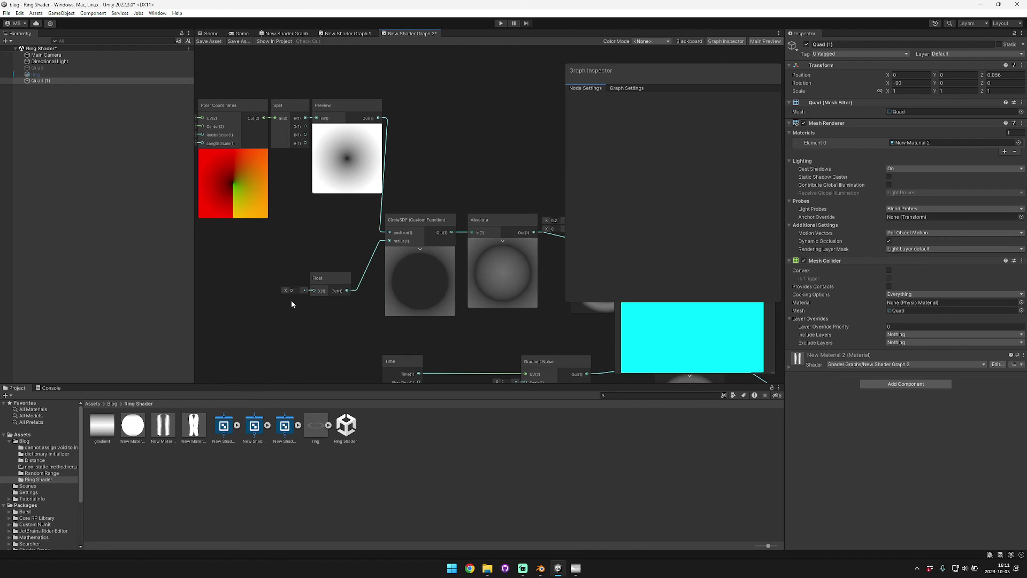
pyautogui.click(291, 289)
pyautogui.write('0.8')
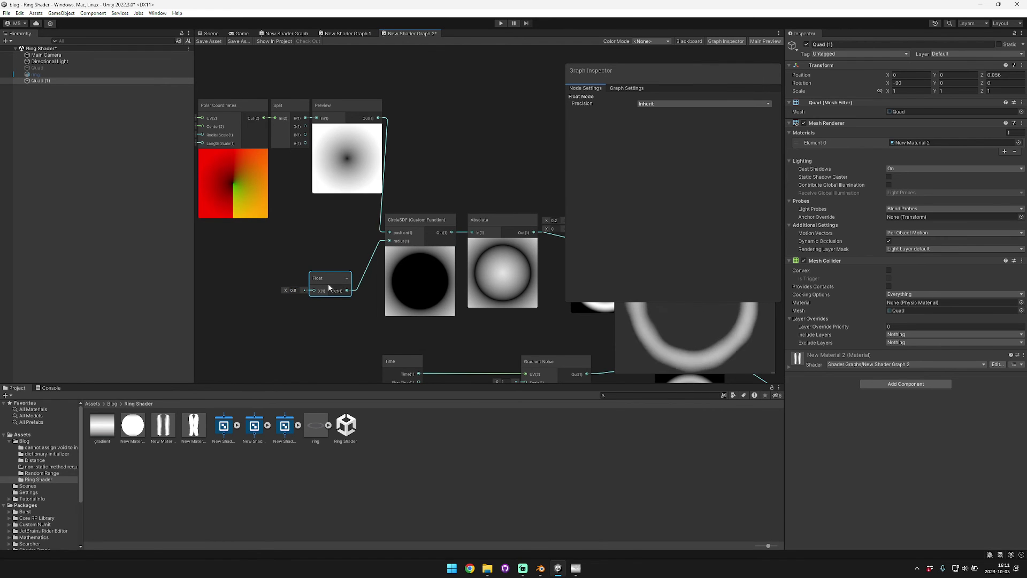
# Step: Convert the radius Float node to a property named CircleRadius
pyautogui.moveTo(647, 152); pyautogui.dragTo(608, 148, button='middle')
pyautogui.rightClick(288, 292)
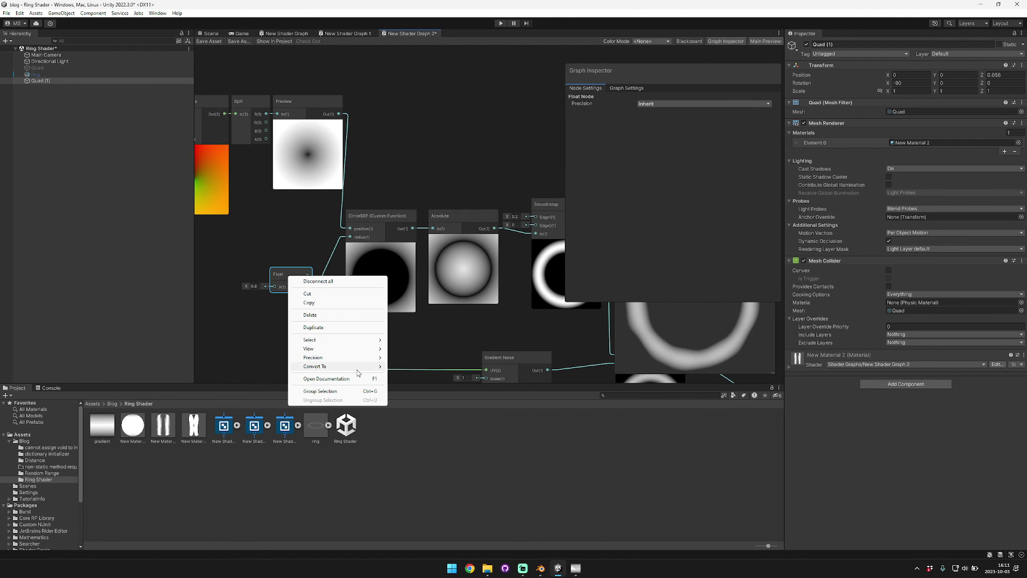
pyautogui.moveTo(357, 367)
pyautogui.click(406, 366)
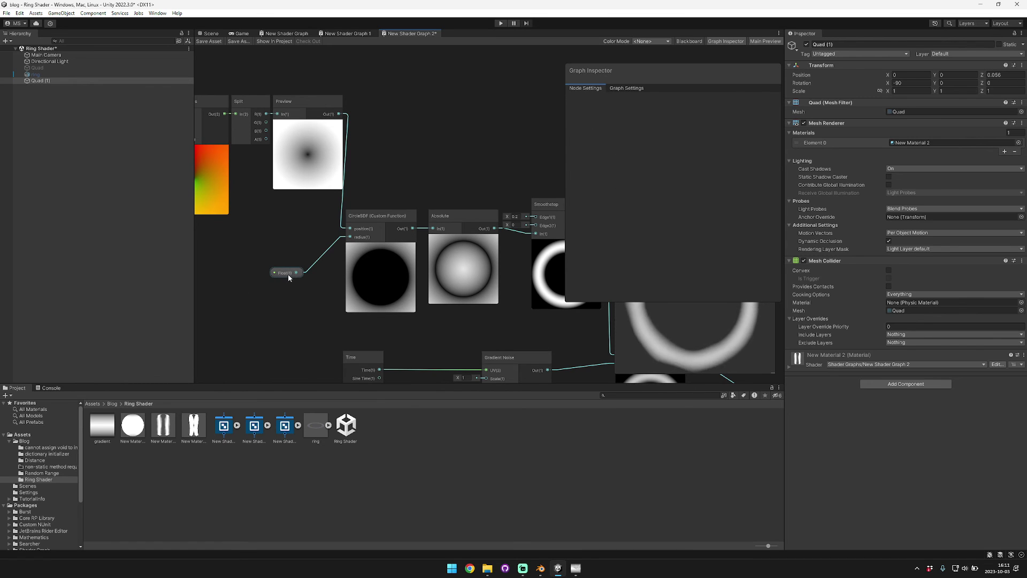
pyautogui.moveTo(288, 274); pyautogui.dragTo(290, 274)
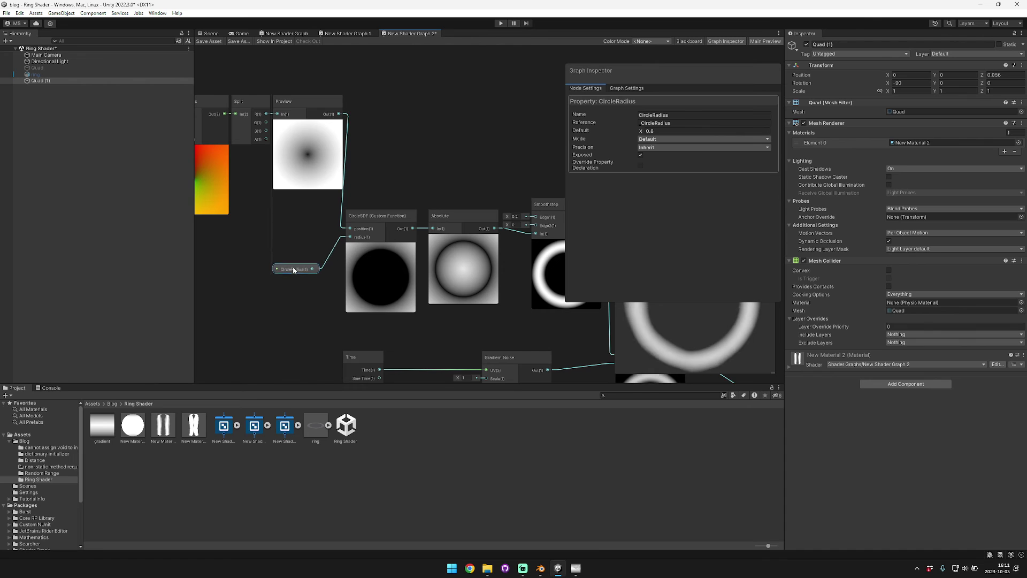
# Step: Duplicate the CircleRadius node and feed it through a One Minus node into the Smoothstep Edge1 input
pyautogui.scroll(1, 427, 163)
pyautogui.moveTo(428, 162); pyautogui.dragTo(386, 156, button='middle')
pyautogui.hotkey('ctrl', 'd')
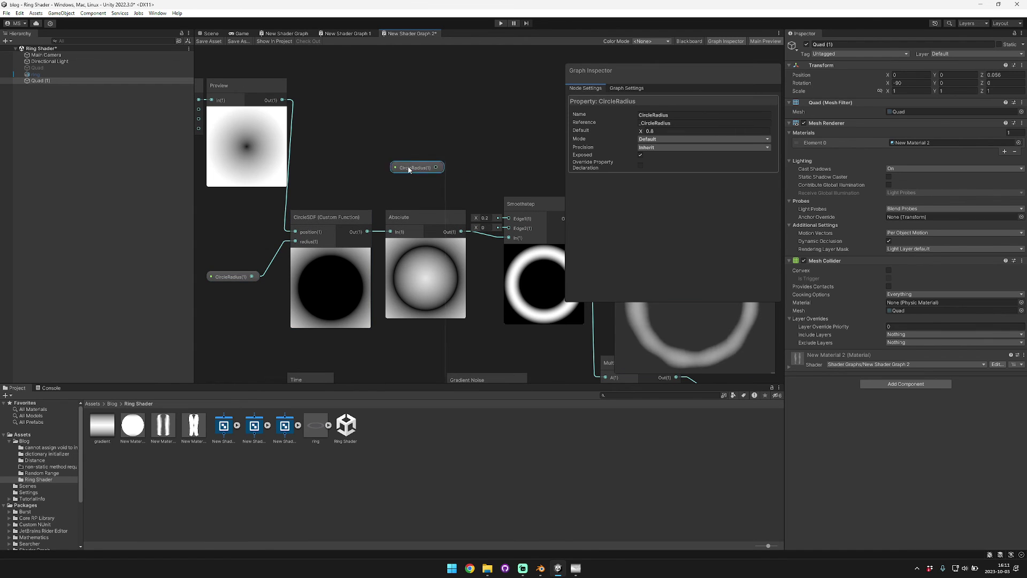
pyautogui.moveTo(461, 160); pyautogui.dragTo(461, 159)
pyautogui.press('Return')
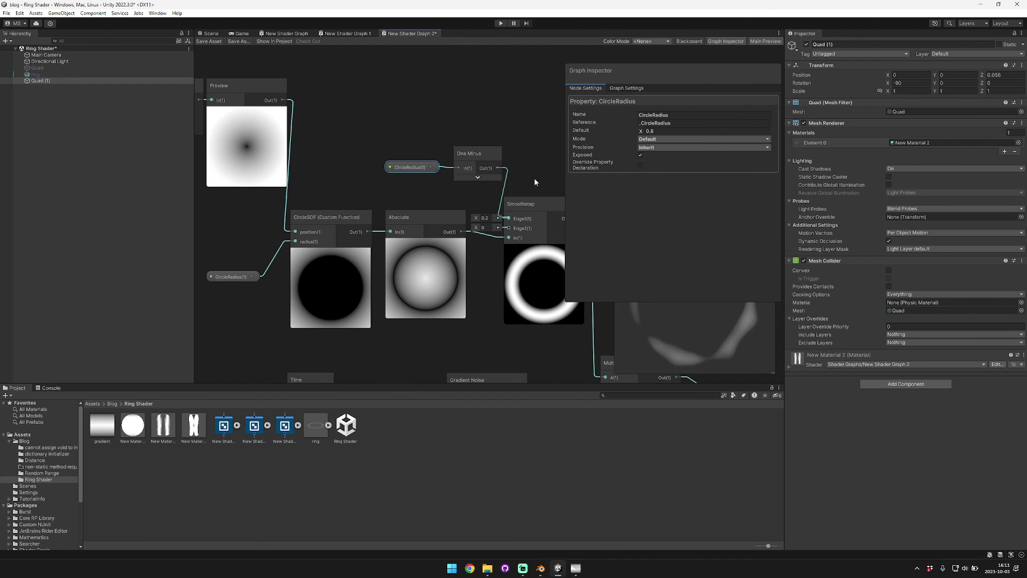
pyautogui.moveTo(535, 160); pyautogui.dragTo(484, 175, button='middle')
pyautogui.moveTo(278, 127); pyautogui.dragTo(436, 203)
pyautogui.moveTo(416, 168); pyautogui.dragTo(393, 175)
pyautogui.click(364, 138)
# Step: Connect the color Multiply node's output to the Fragment Base Color and save the shader graph
pyautogui.moveTo(507, 173); pyautogui.dragTo(359, 114, button='middle')
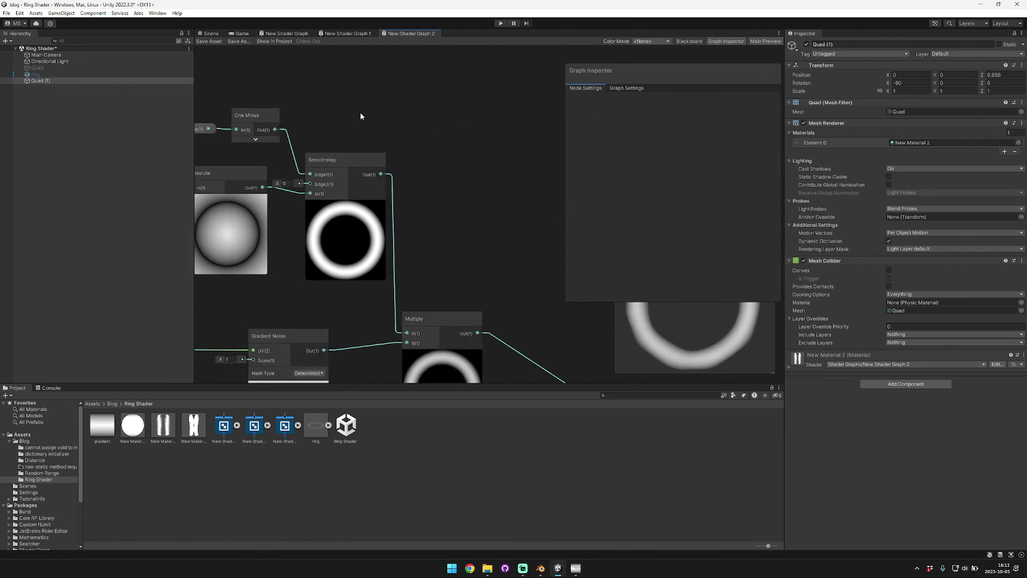
pyautogui.scroll(-3, 359, 114)
pyautogui.moveTo(462, 224); pyautogui.dragTo(351, 116, button='middle')
pyautogui.moveTo(374, 247); pyautogui.dragTo(439, 70, button='middle')
pyautogui.moveTo(472, 231); pyautogui.dragTo(282, 176, button='middle')
pyautogui.scroll(-4, 282, 175)
pyautogui.moveTo(483, 122); pyautogui.dragTo(392, 180, button='middle')
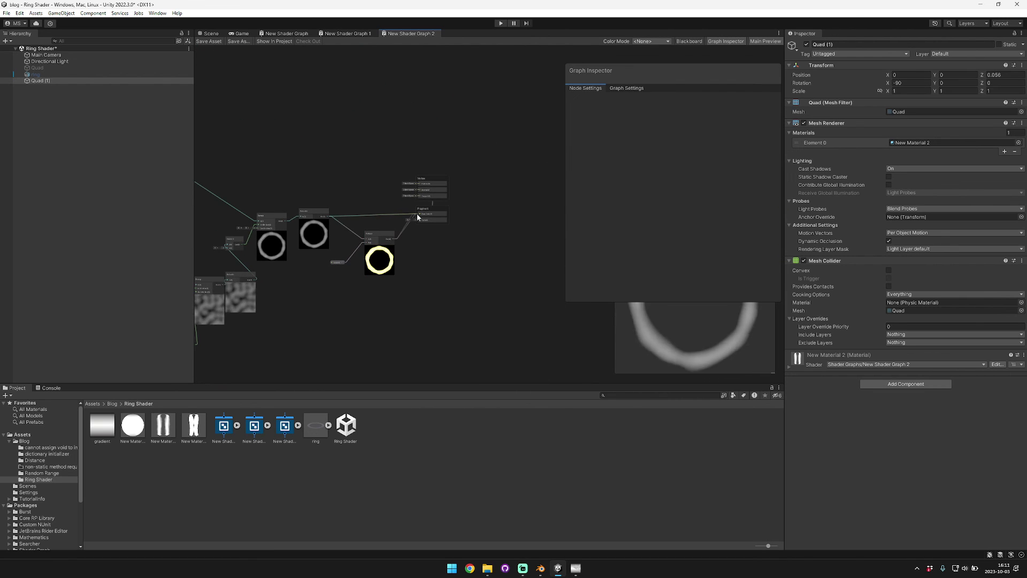
pyautogui.scroll(3, 376, 142)
pyautogui.click(208, 41)
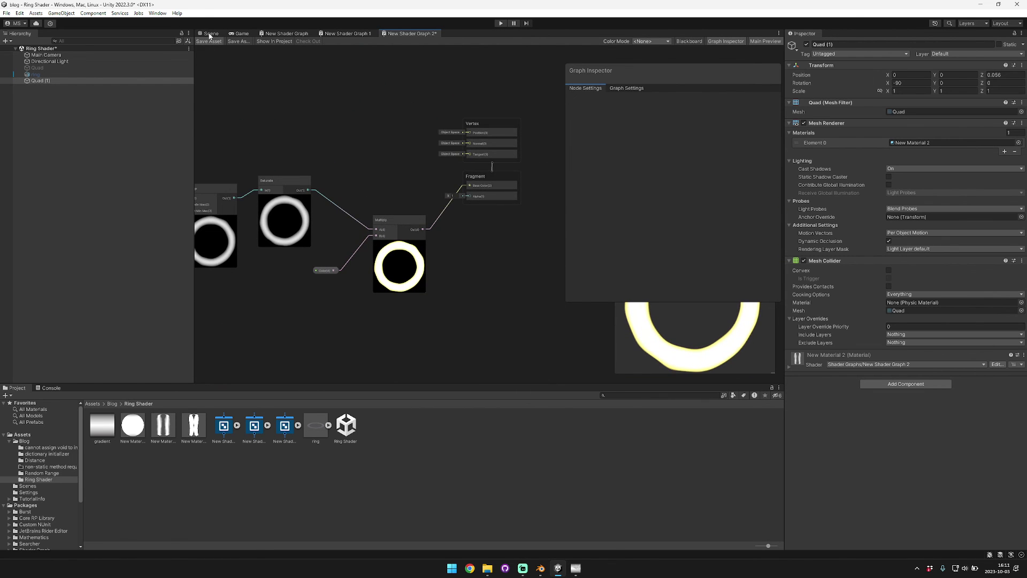
# Step: On the quad's New Material 2, set Color to a golden-yellow HDR color at intensity 3.1 and Remap Intensity to 0.353
pyautogui.click(210, 34)
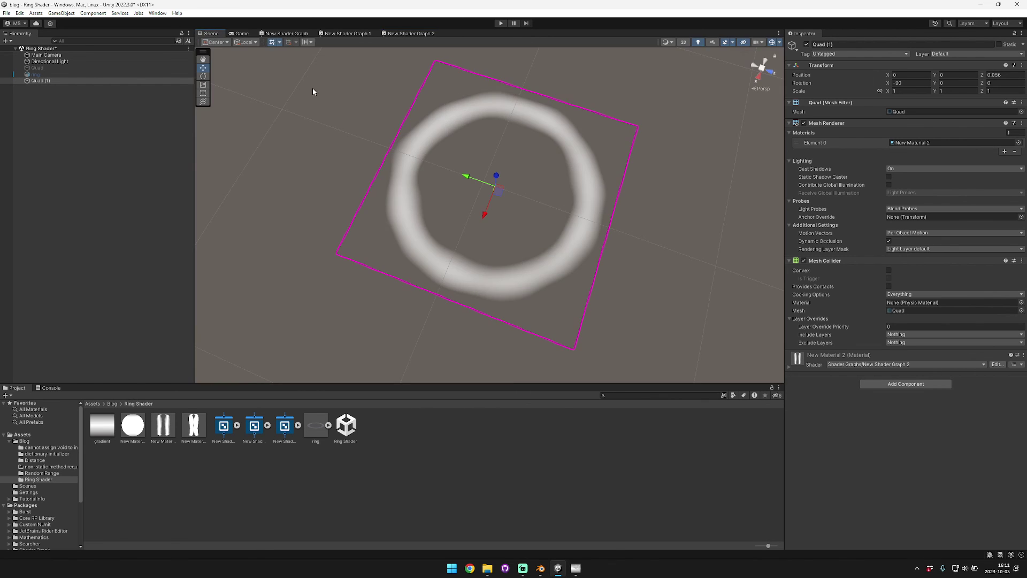
pyautogui.doubleClick(920, 143)
pyautogui.click(921, 84)
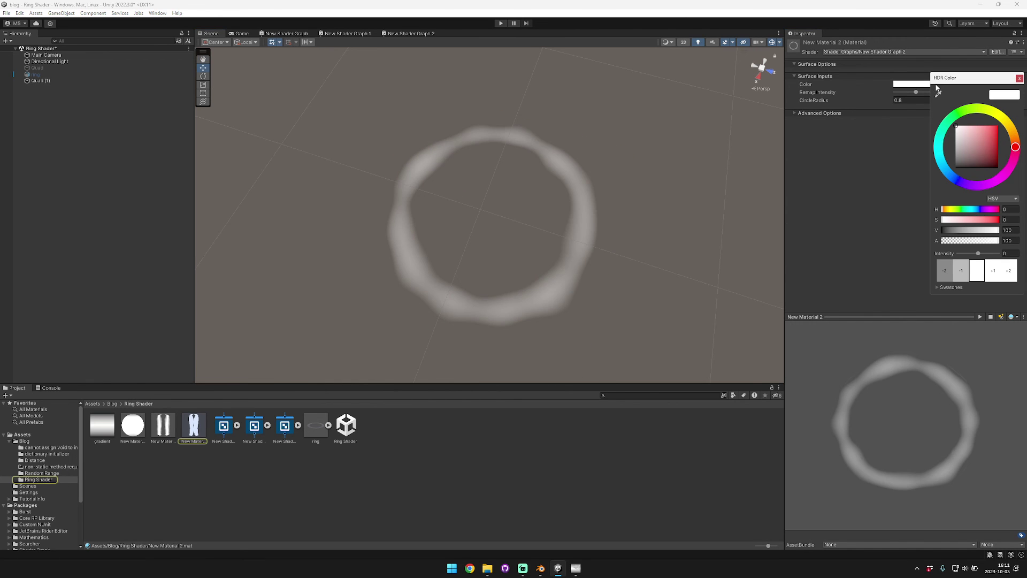
pyautogui.click(1009, 125)
pyautogui.click(994, 129)
pyautogui.moveTo(979, 255); pyautogui.dragTo(984, 255)
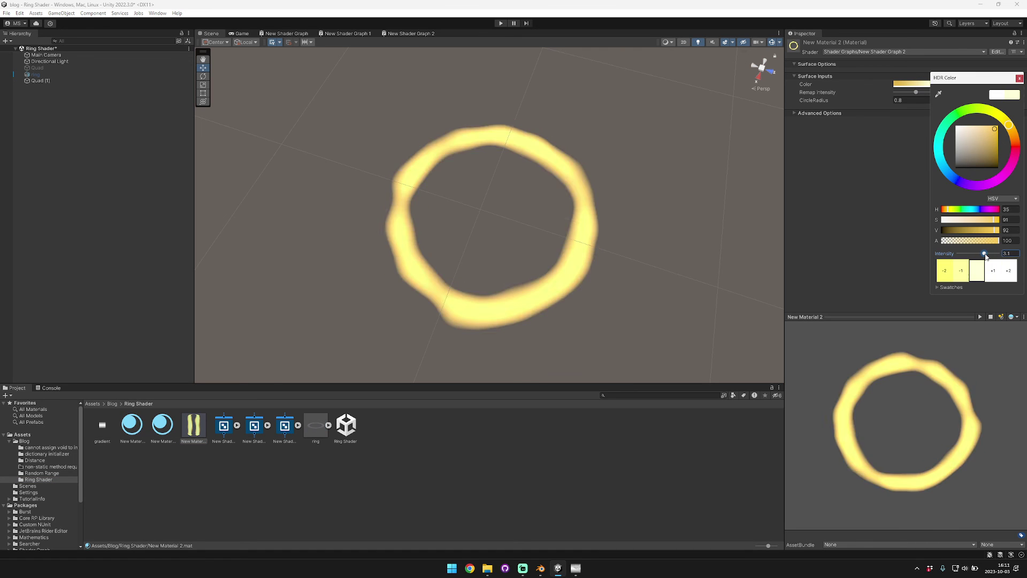
pyautogui.click(906, 171)
pyautogui.moveTo(864, 100); pyautogui.dragTo(910, 95)
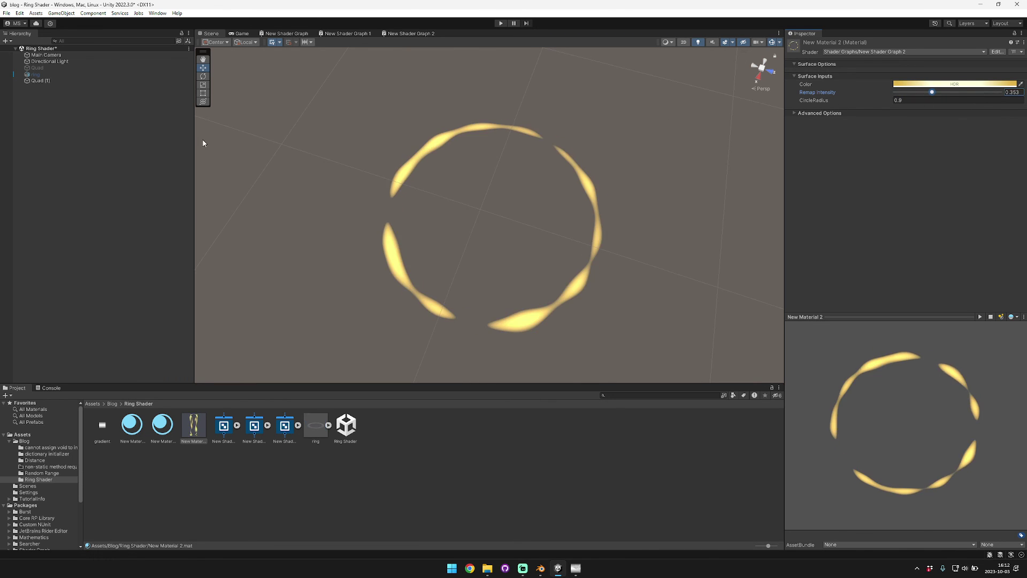
# Step: Add a Global Volume object to the scene and create a new profile for it
pyautogui.rightClick(24, 129)
pyautogui.moveTo(86, 327)
pyautogui.click(150, 328)
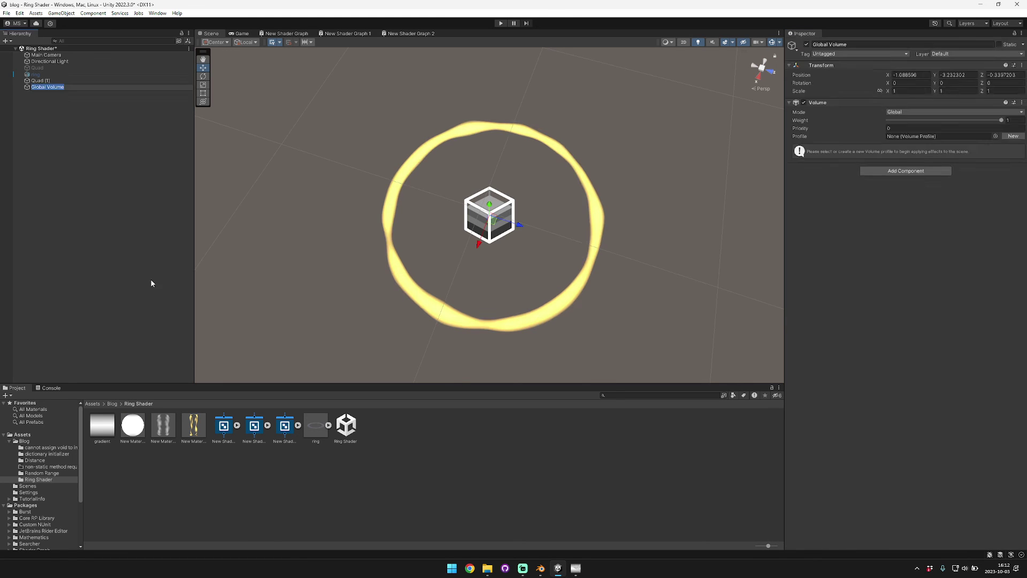
pyautogui.click(1012, 136)
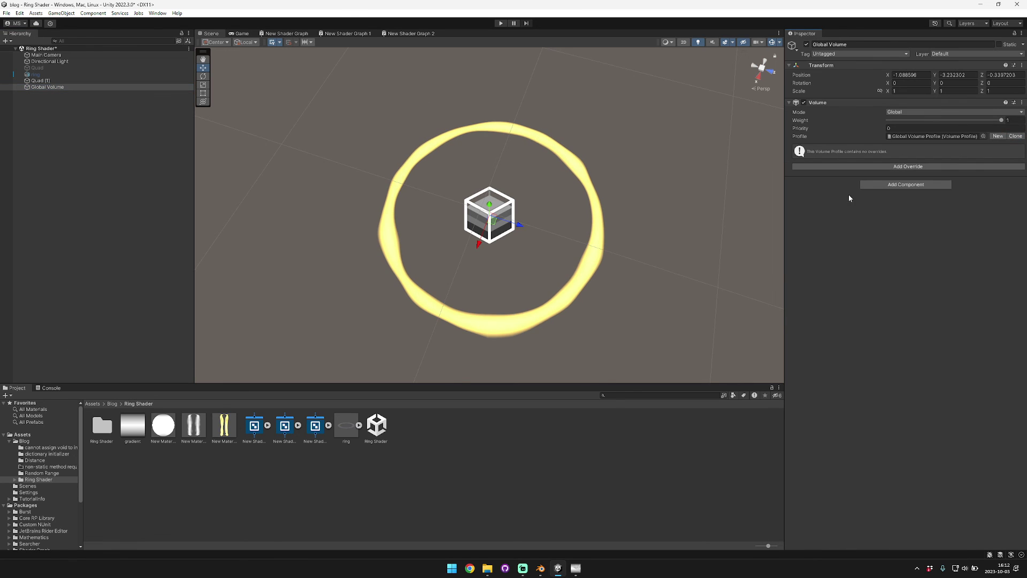
# Step: Add a Bloom override to the Global Volume with threshold 0.9 and intensity 1 enabled
pyautogui.click(907, 166)
pyautogui.click(904, 198)
pyautogui.click(885, 197)
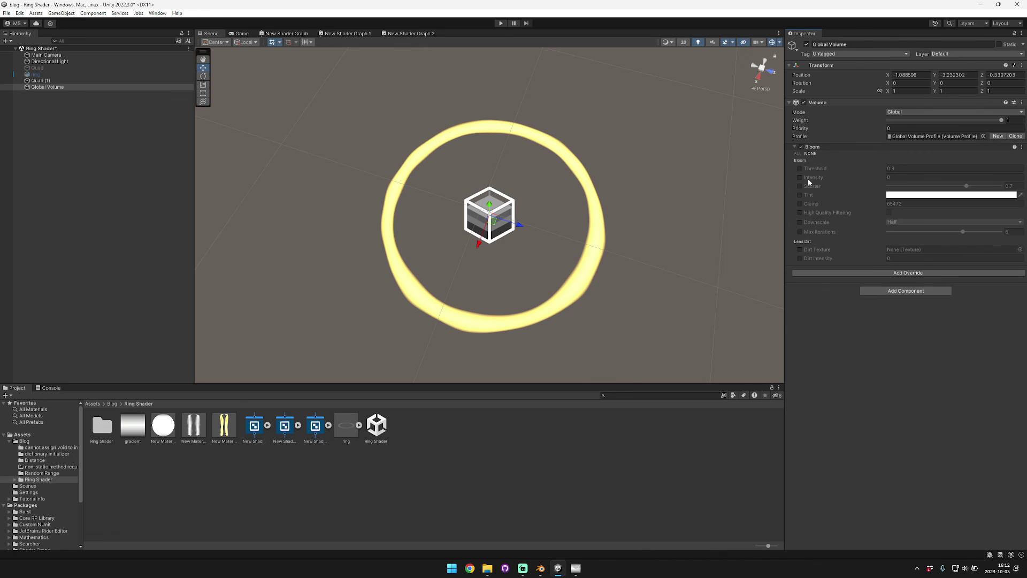
pyautogui.write('1')
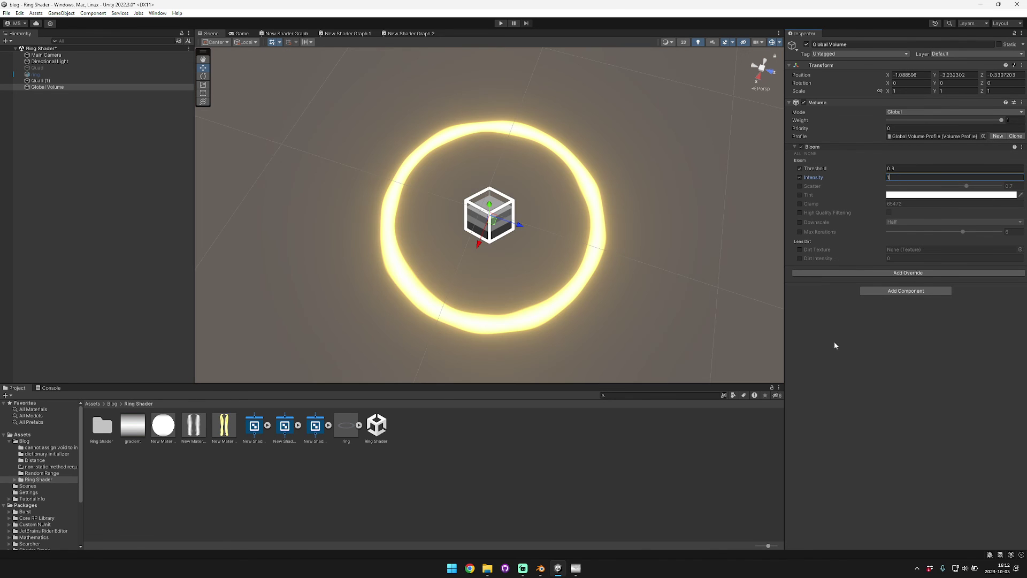
# Step: Add a Tonemapping override to the Global Volume and set its mode to ACES
pyautogui.click(884, 273)
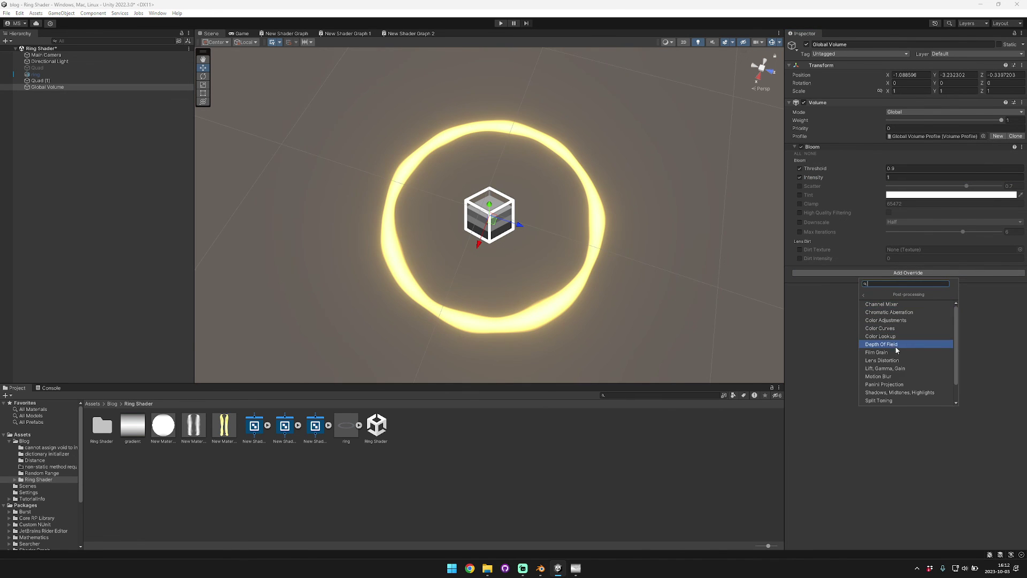
pyautogui.write('tp')
pyautogui.press('Return')
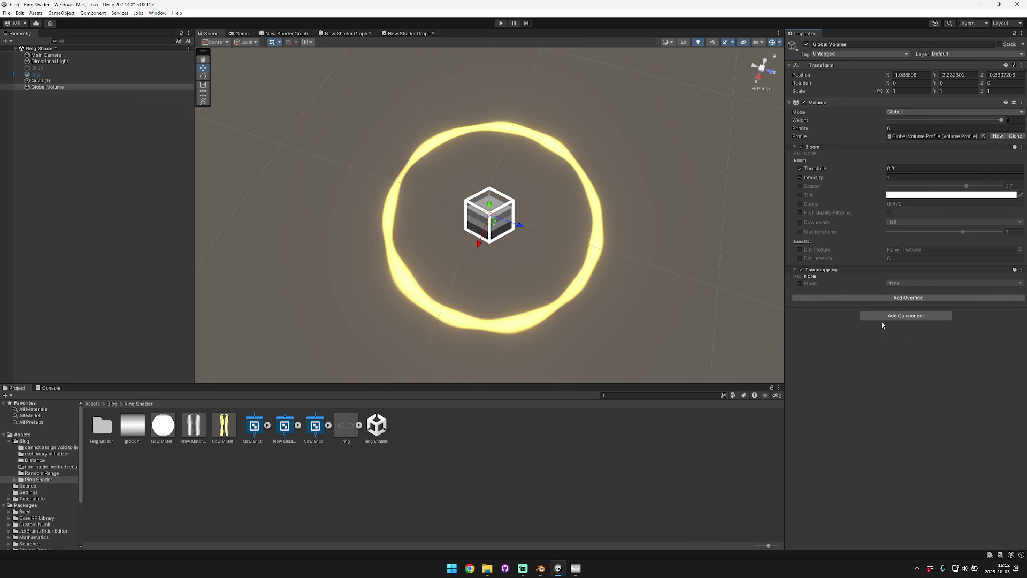
pyautogui.click(800, 283)
pyautogui.click(898, 283)
pyautogui.click(907, 310)
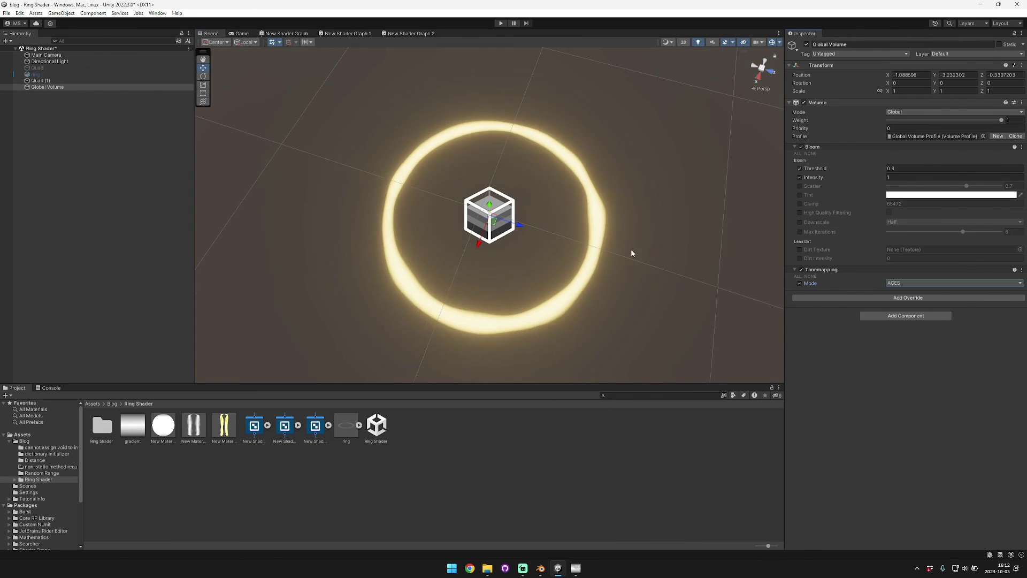
# Step: Activate the hidden ring object in the scene
pyautogui.moveTo(633, 250); pyautogui.dragTo(735, 167, button='right')
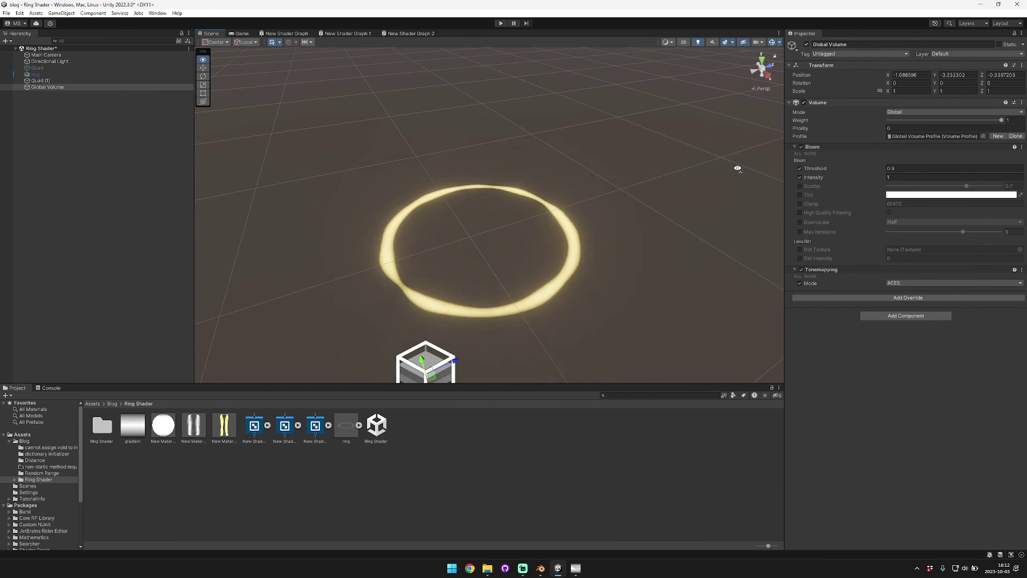
pyautogui.moveTo(459, 147); pyautogui.dragTo(360, 158, button='right')
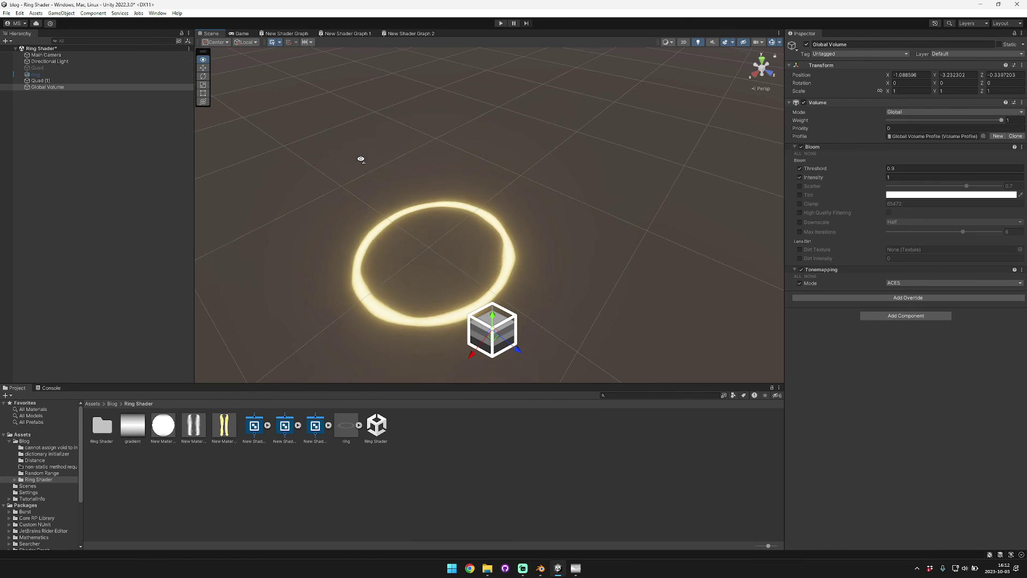
pyautogui.click(37, 74)
pyautogui.click(806, 44)
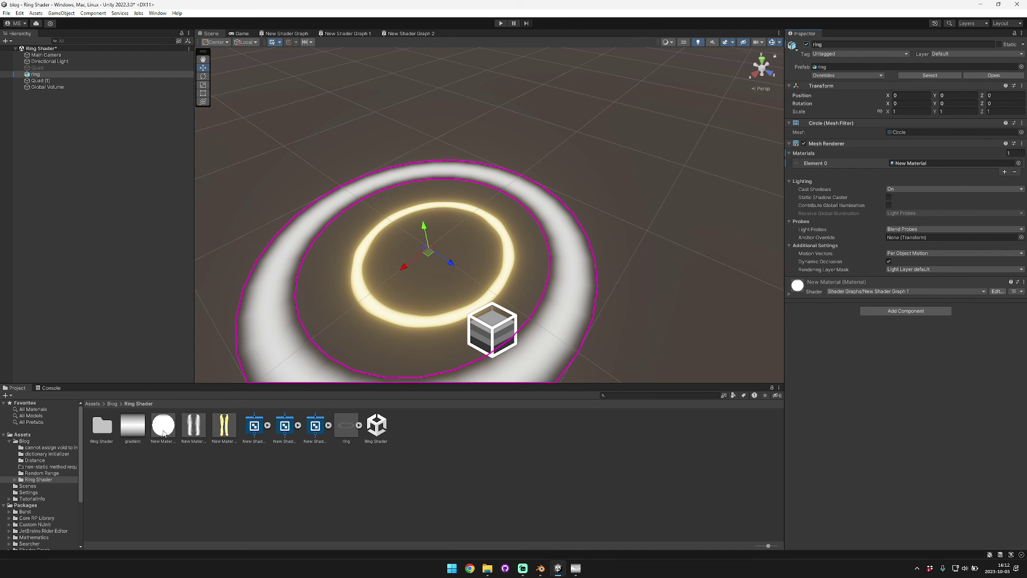
# Step: Select the shader quad and examine its animated glowing ring beside the white mesh ring from several angles
pyautogui.press('s')
pyautogui.moveTo(564, 289); pyautogui.dragTo(547, 252, button='right')
pyautogui.click(509, 270)
pyautogui.press('w')
pyautogui.keyDown('alt'); pyautogui.moveTo(546, 252); pyautogui.dragTo(581, 218); pyautogui.keyUp('alt')
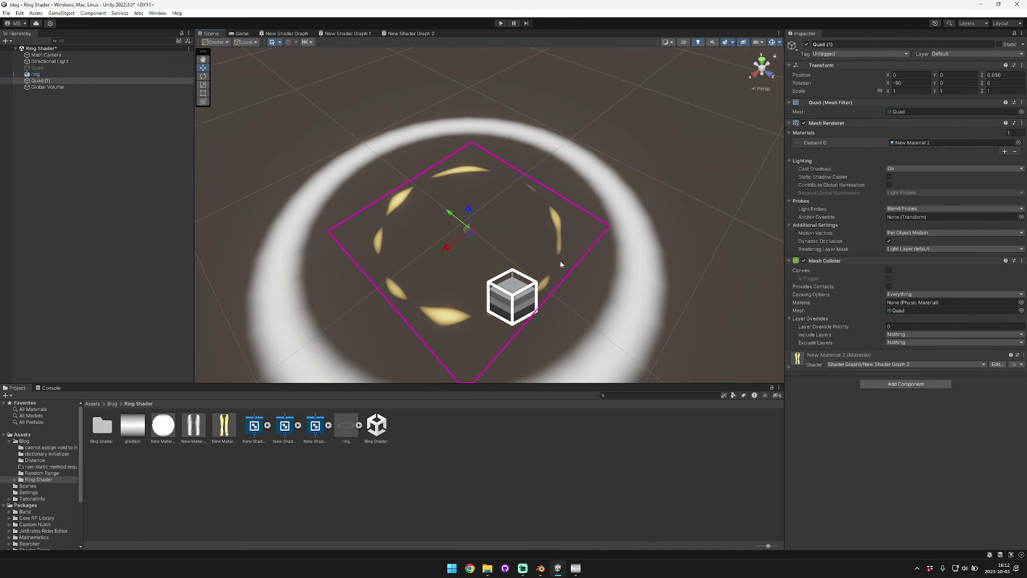
pyautogui.keyDown('alt'); pyautogui.moveTo(560, 264); pyautogui.dragTo(530, 202); pyautogui.keyUp('alt')
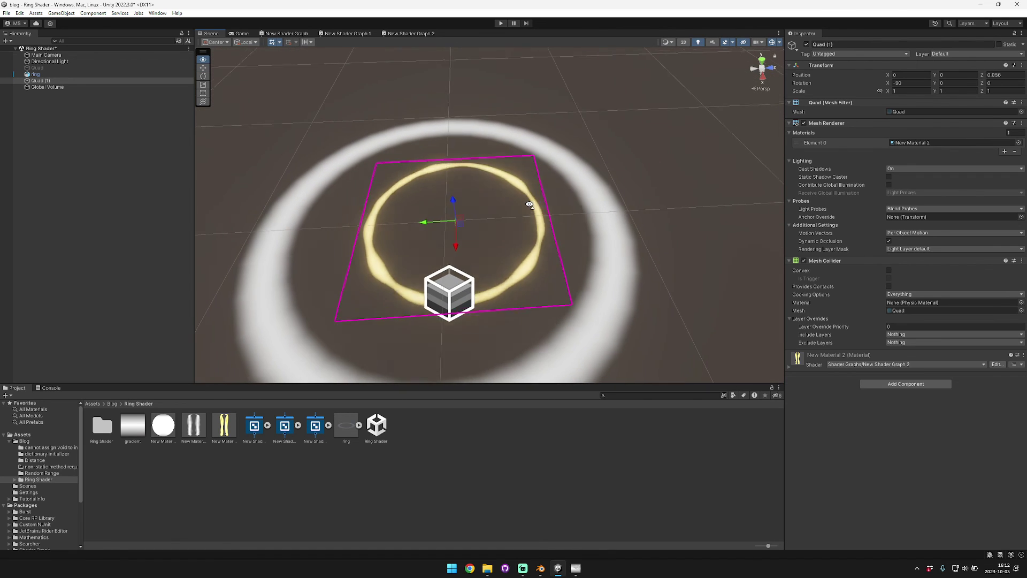
pyautogui.moveTo(529, 204); pyautogui.dragTo(529, 205, button='right')
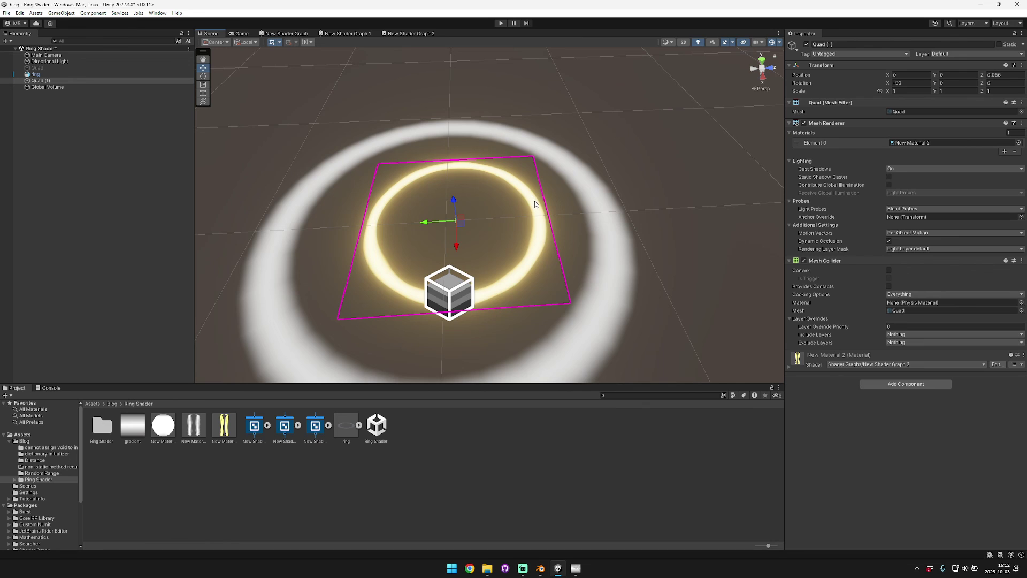